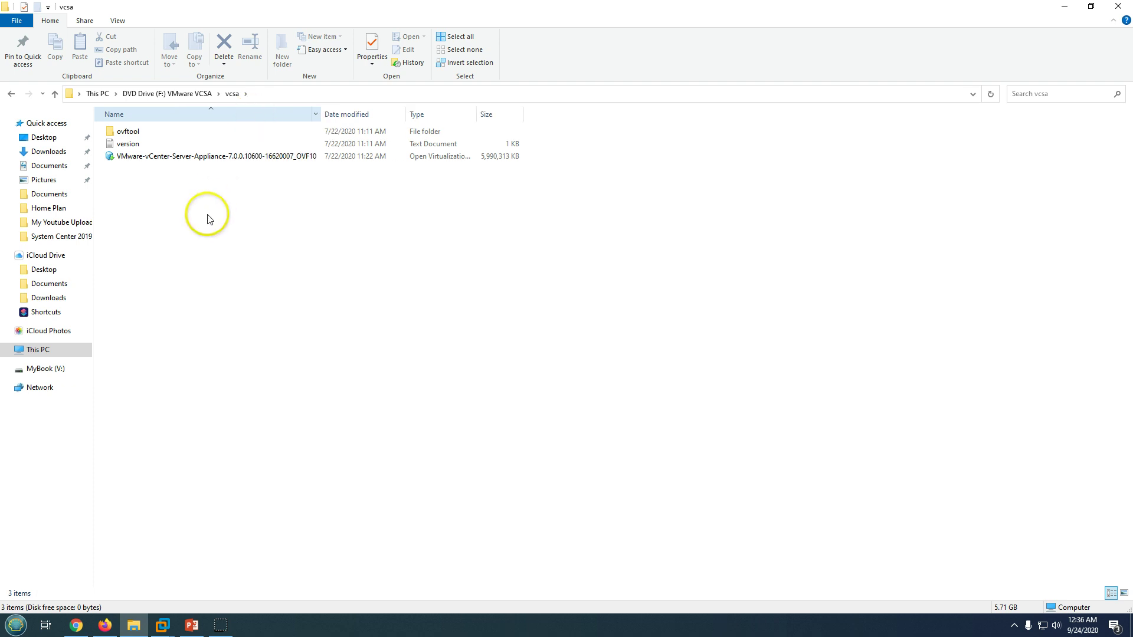
Check the vCenter appliance package's file type (.ova) in its Properties, then close them unchanged.
left_click(130, 157)
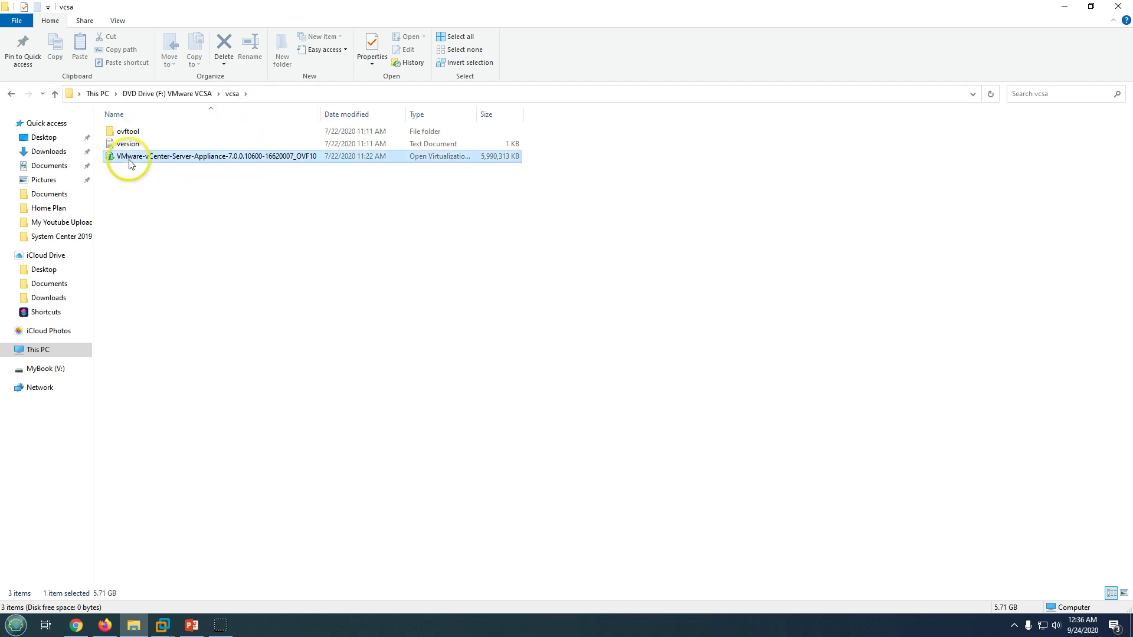
double_click(476, 114)
right_click(313, 170)
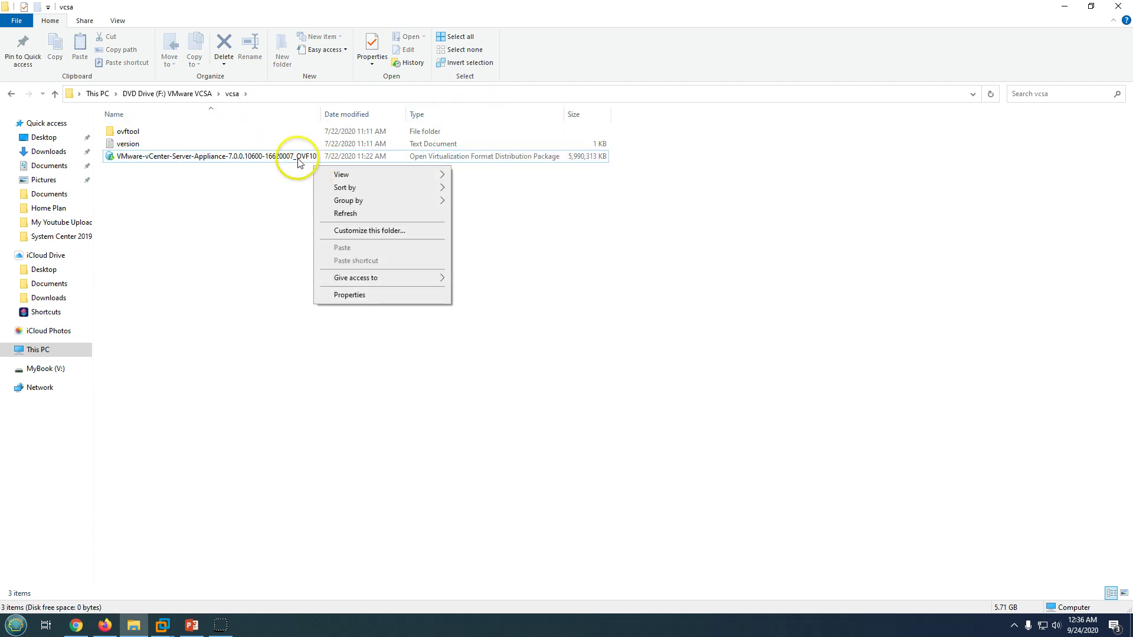
right_click(299, 159)
left_click(337, 296)
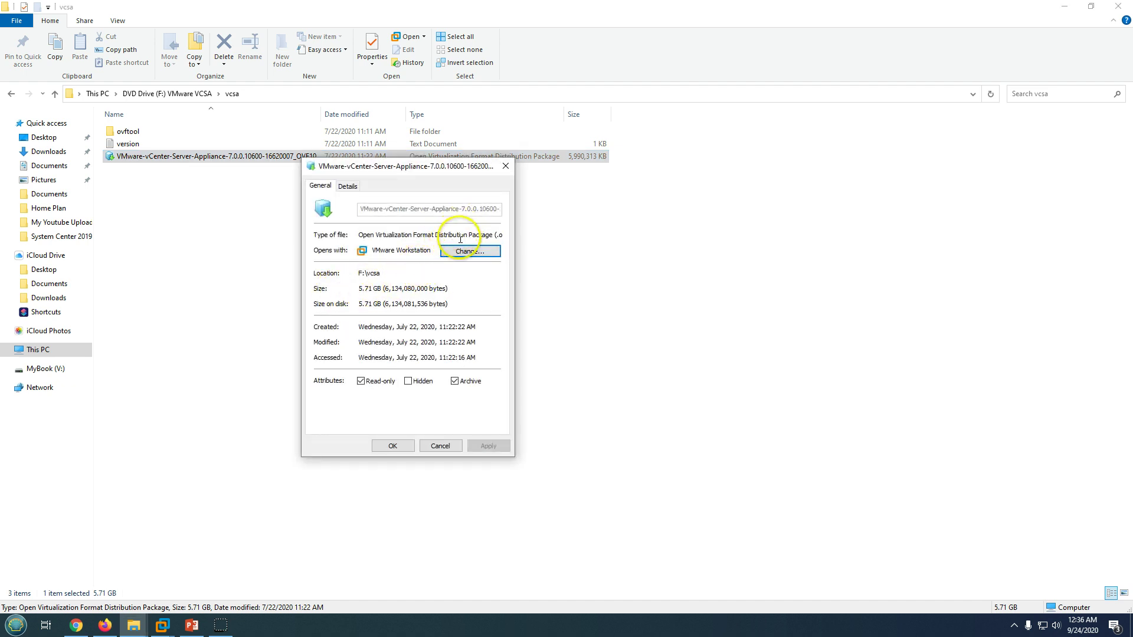
left_click_drag(455, 235, 531, 232)
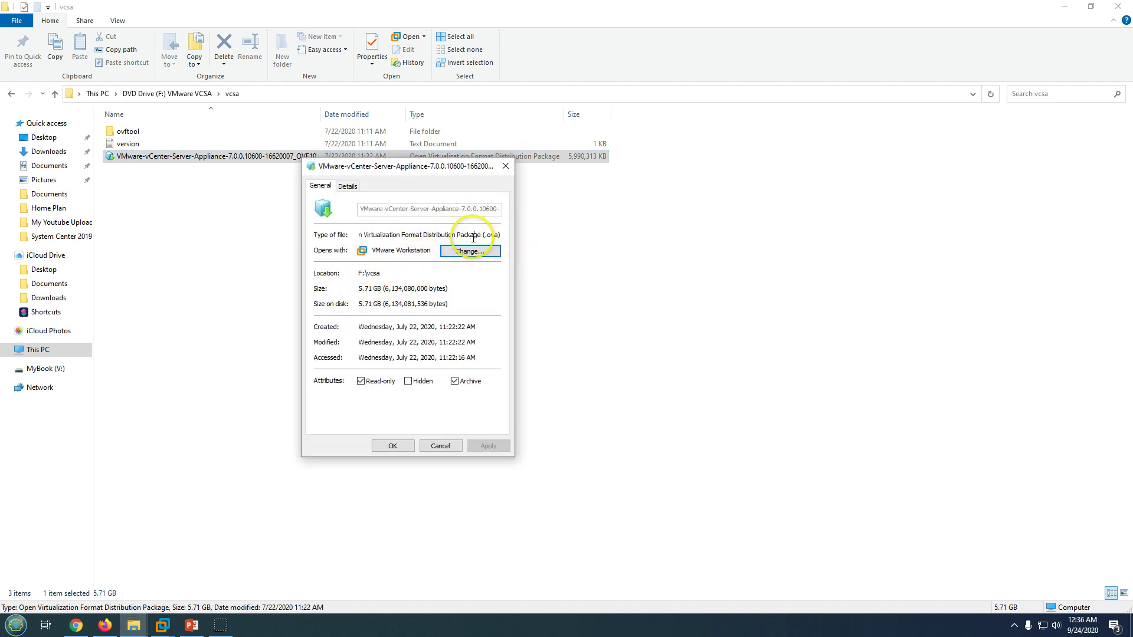
left_click(493, 236)
left_click(439, 447)
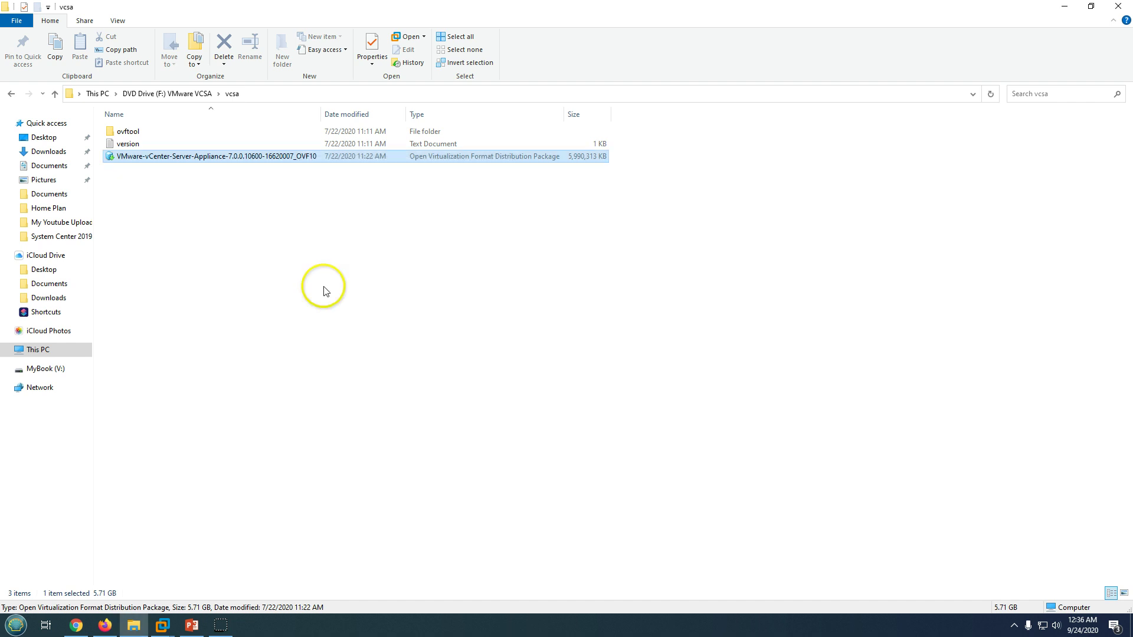
Choose Open with VMware Workstation from the vCenter package's context menu.
left_click(134, 627)
left_click(135, 627)
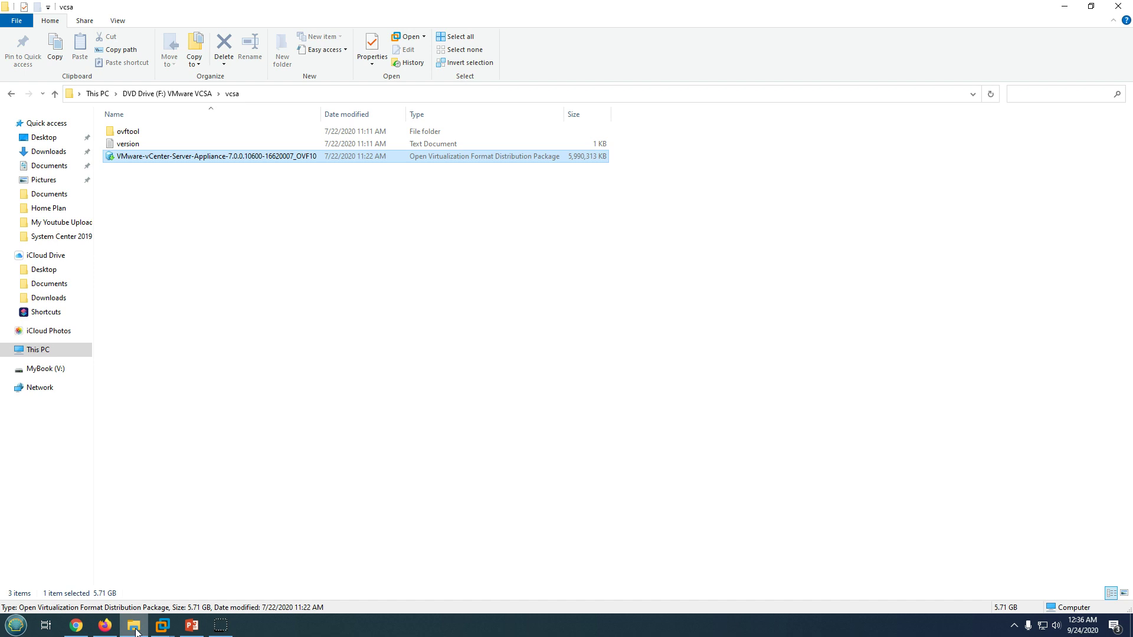
right_click(180, 157)
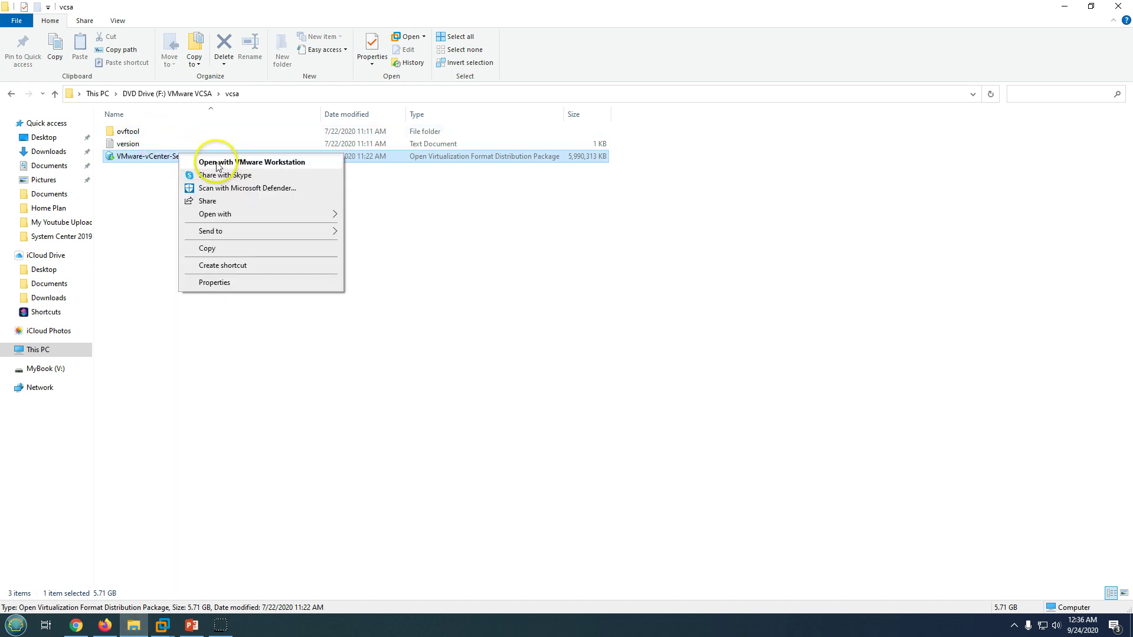
left_click(264, 163)
Open the vCenter package in VMware Workstation's import wizard, accept the license terms, and scroll the EULA.
left_click(263, 163)
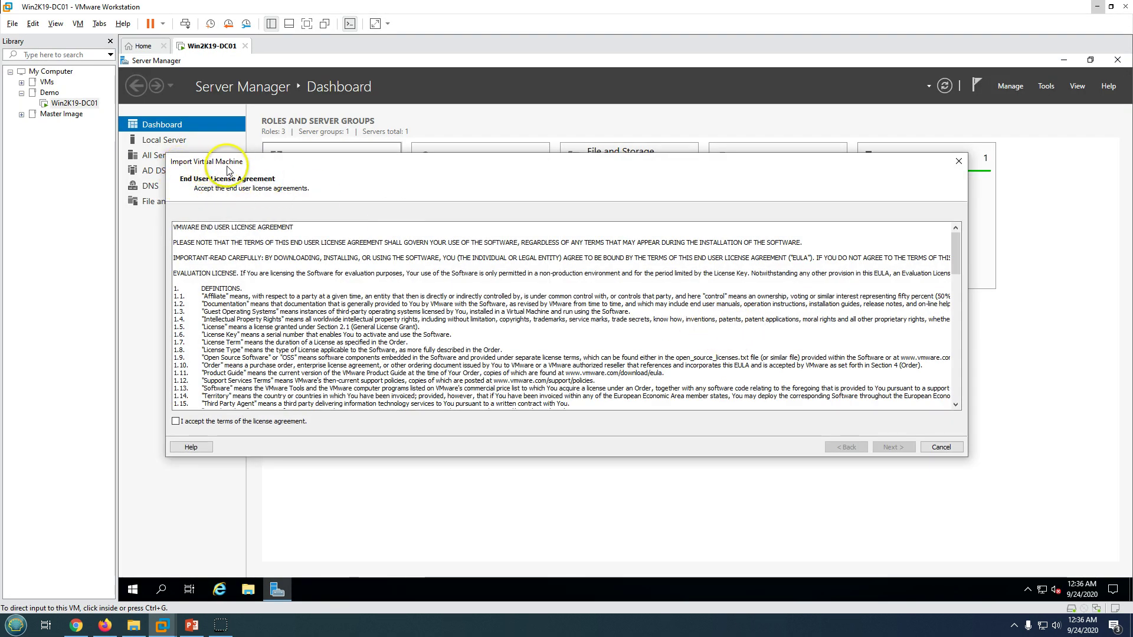
left_click(265, 421)
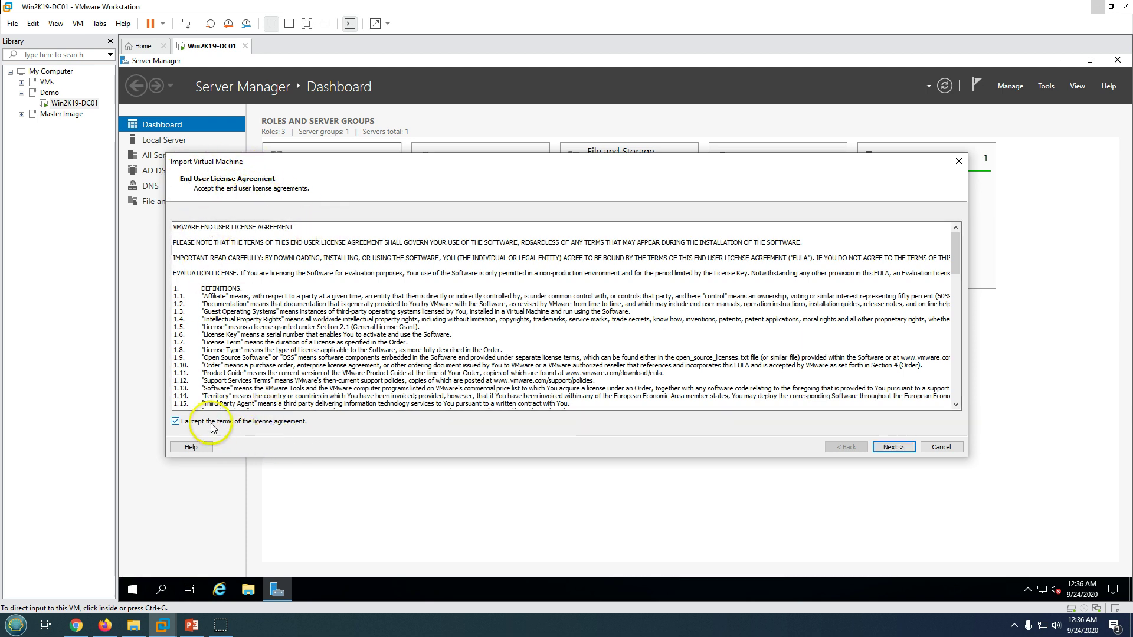
left_click(265, 420)
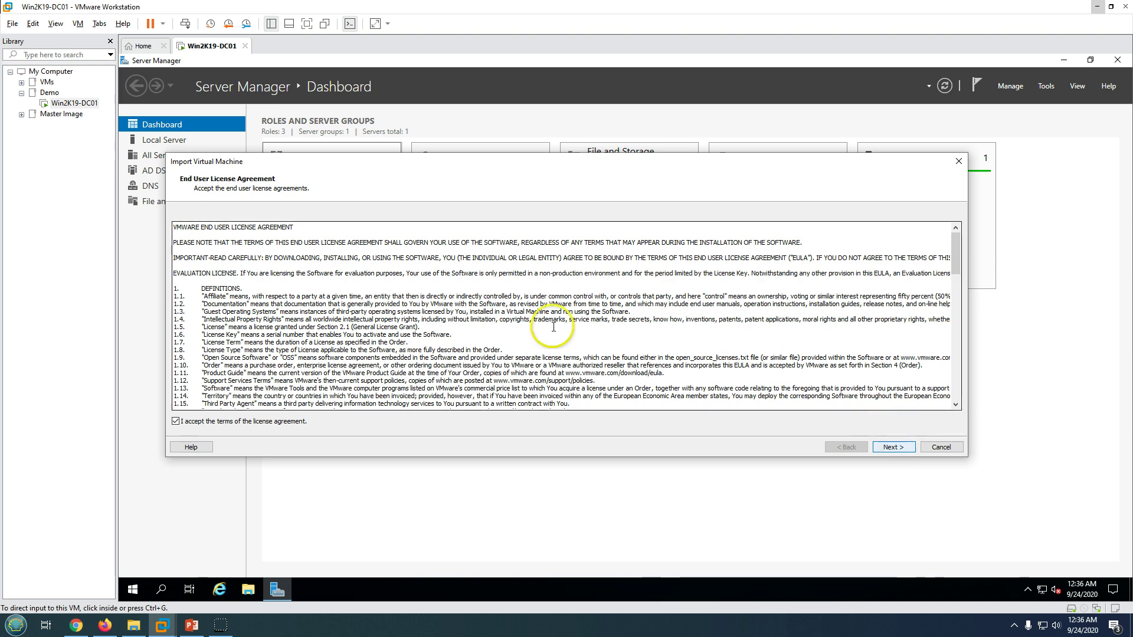
left_click(406, 261)
scroll(406, 262, "down", 20)
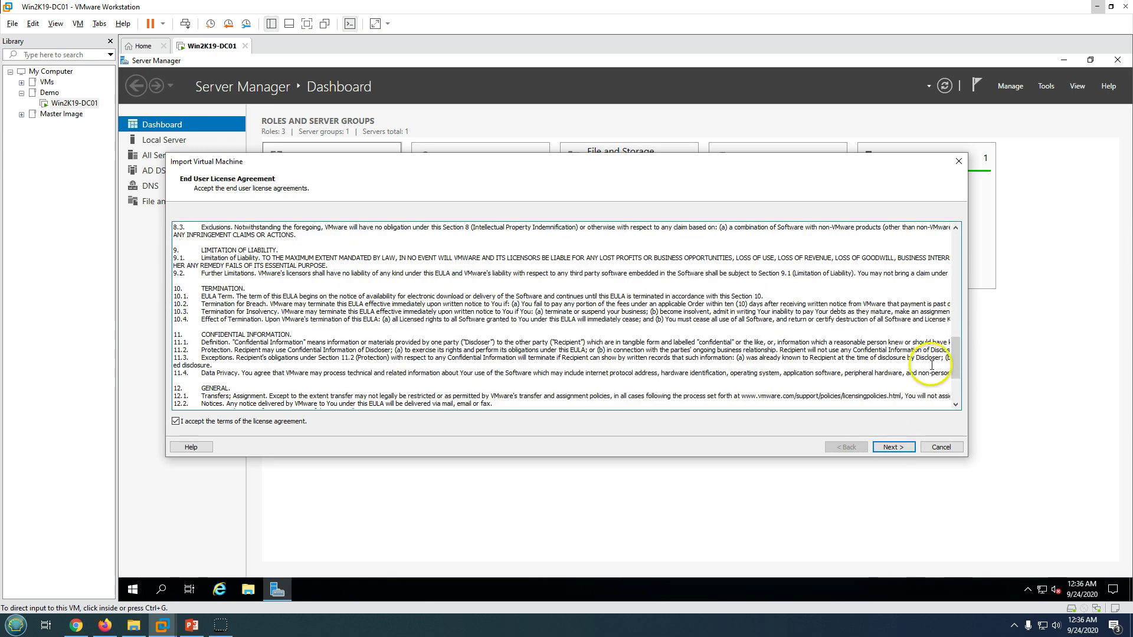
left_click_drag(953, 356, 954, 379)
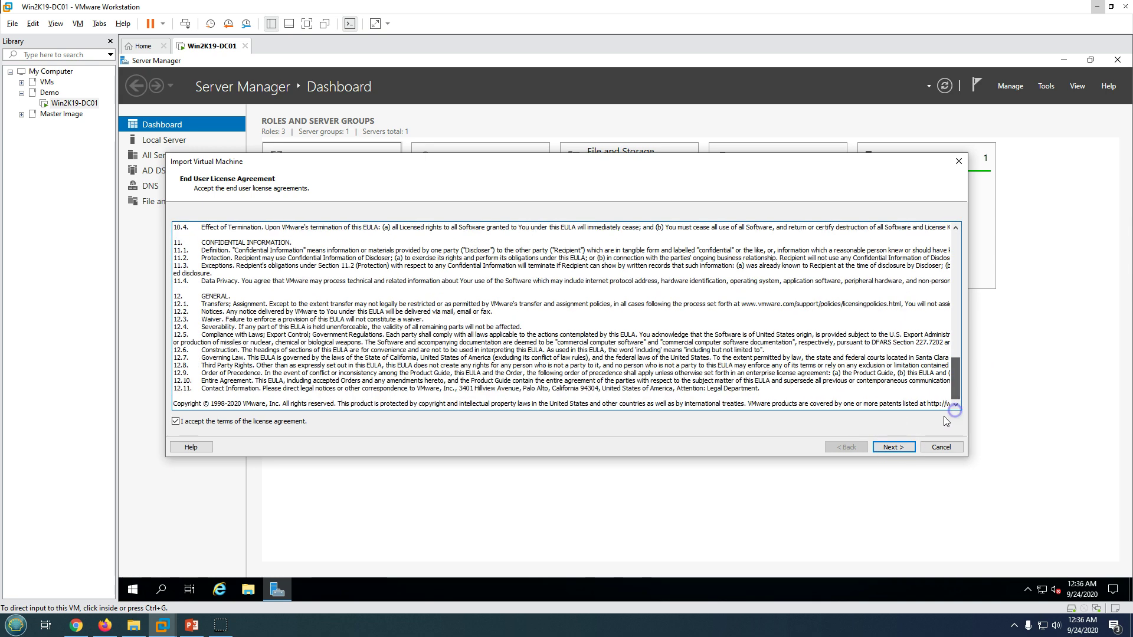
Name the VM INVCSA70, confirm its storage path C:\VMWare Workstation\INVCSA70, and continue to Deployment Options.
left_click(902, 452)
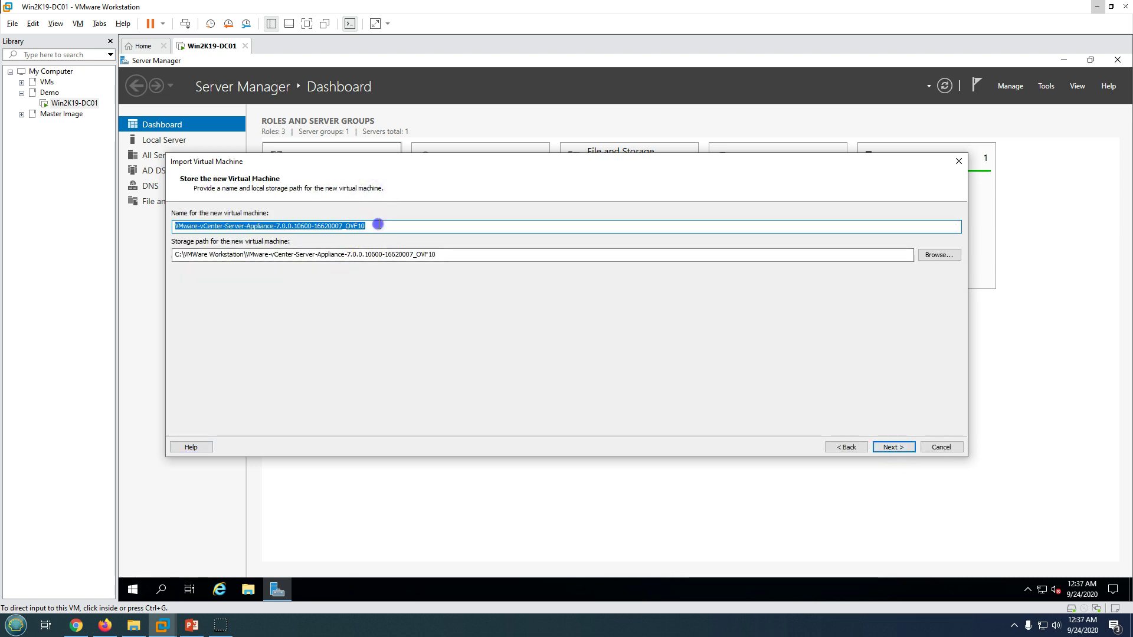
left_click_drag(377, 226, 163, 227)
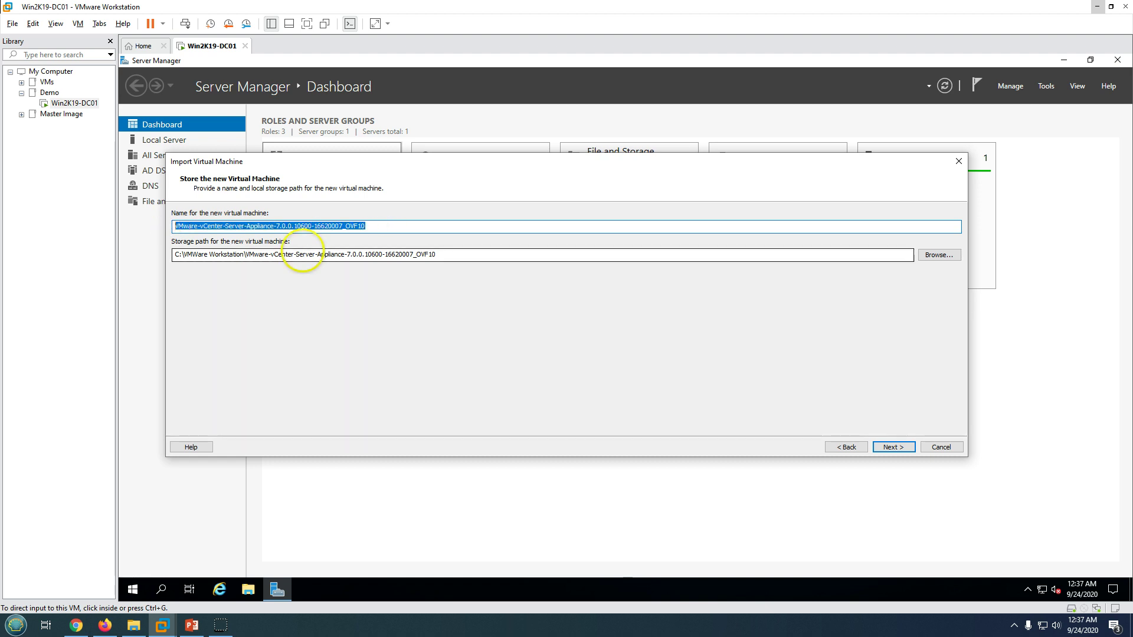
type("INVCSA70")
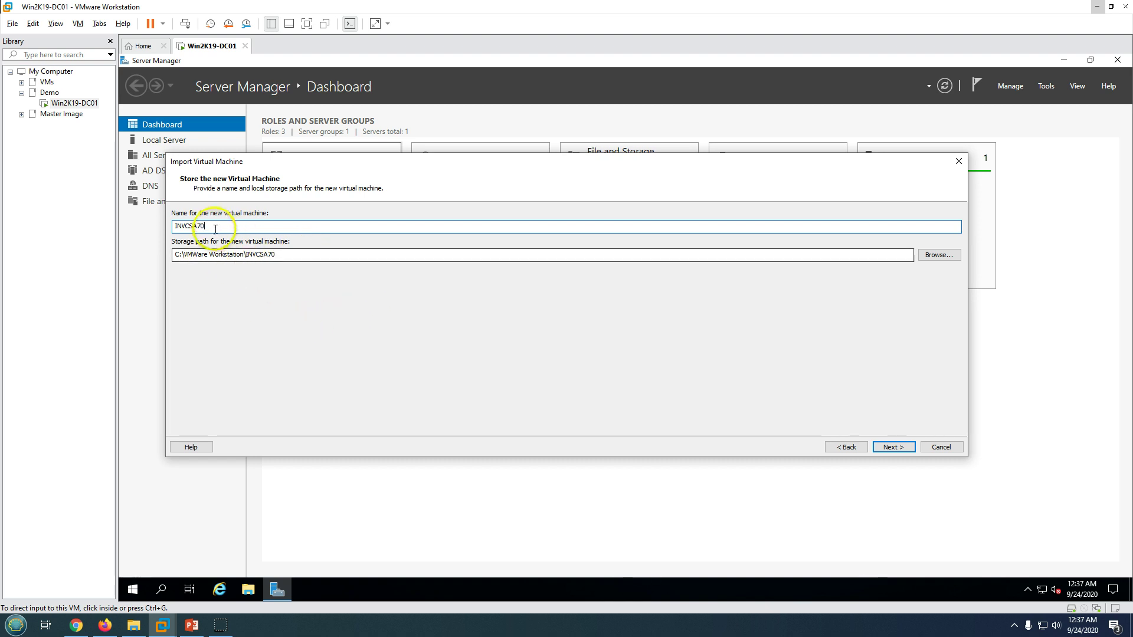
double_click(181, 226)
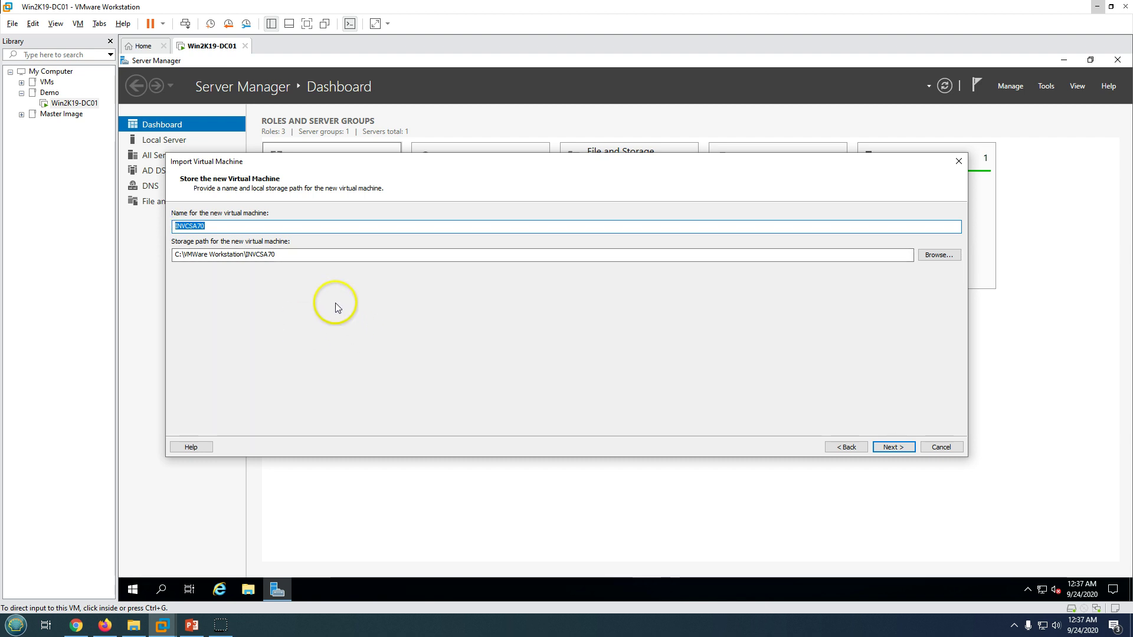
mouse_move(278, 254)
left_mouse_down()
mouse_move(164, 254)
mouse_move(217, 278)
mouse_move(232, 254)
mouse_move(278, 258)
left_mouse_up()
left_click(188, 254)
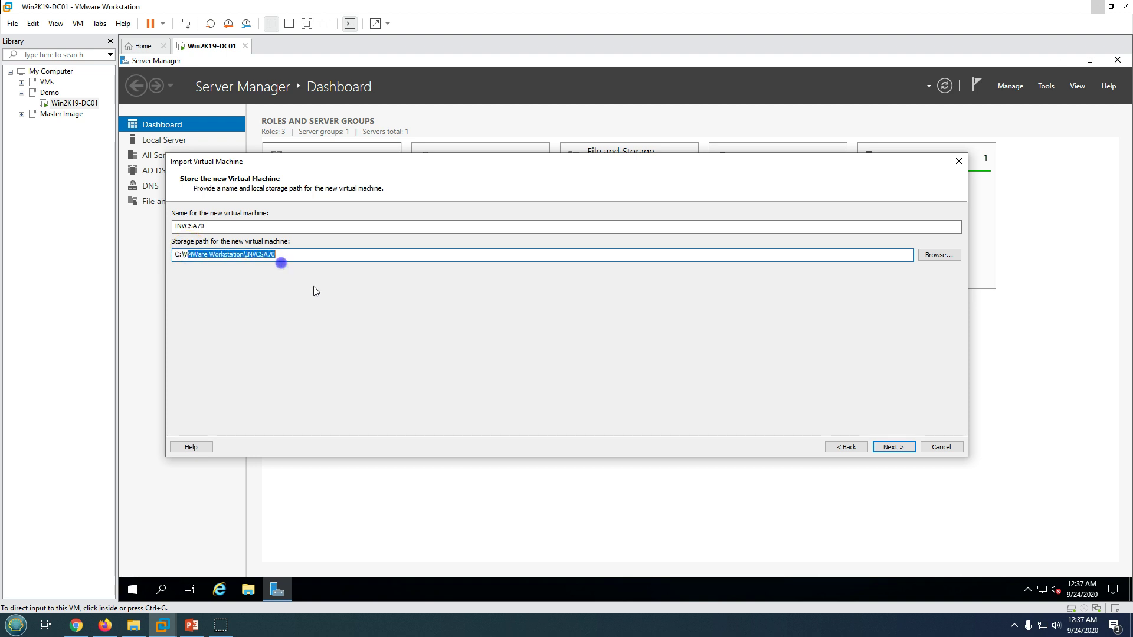
left_click(895, 447)
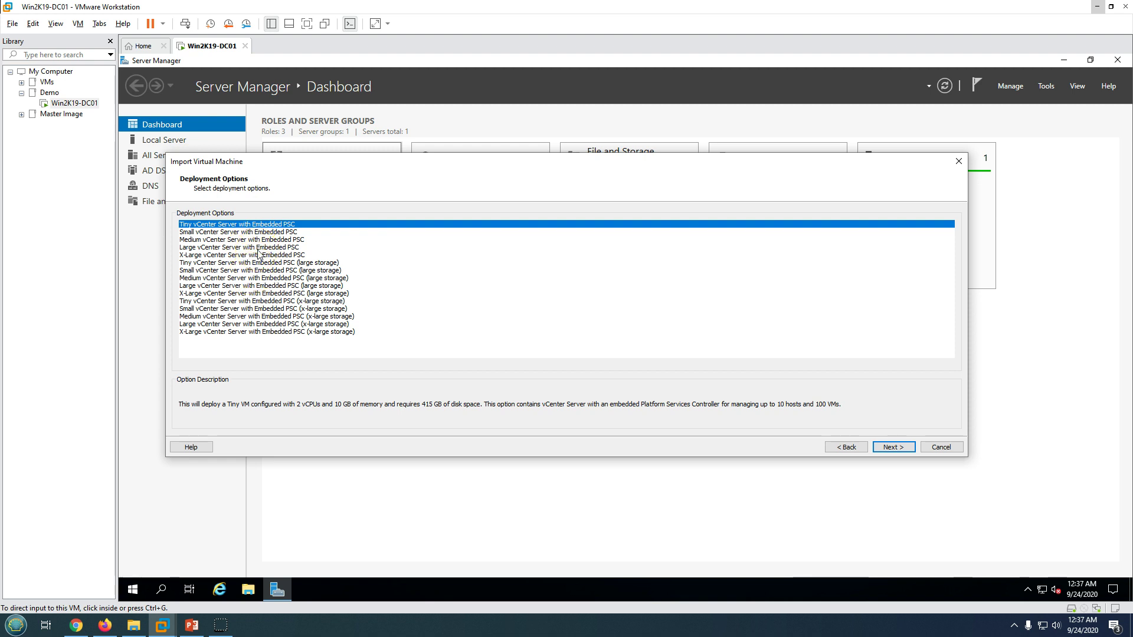
Compare X-Large with Tiny and keep Tiny vCenter Server with Embedded PSC (2 vCPUs, 10 GB, 415 GB).
left_click(848, 403)
left_click(442, 408)
left_click(323, 332)
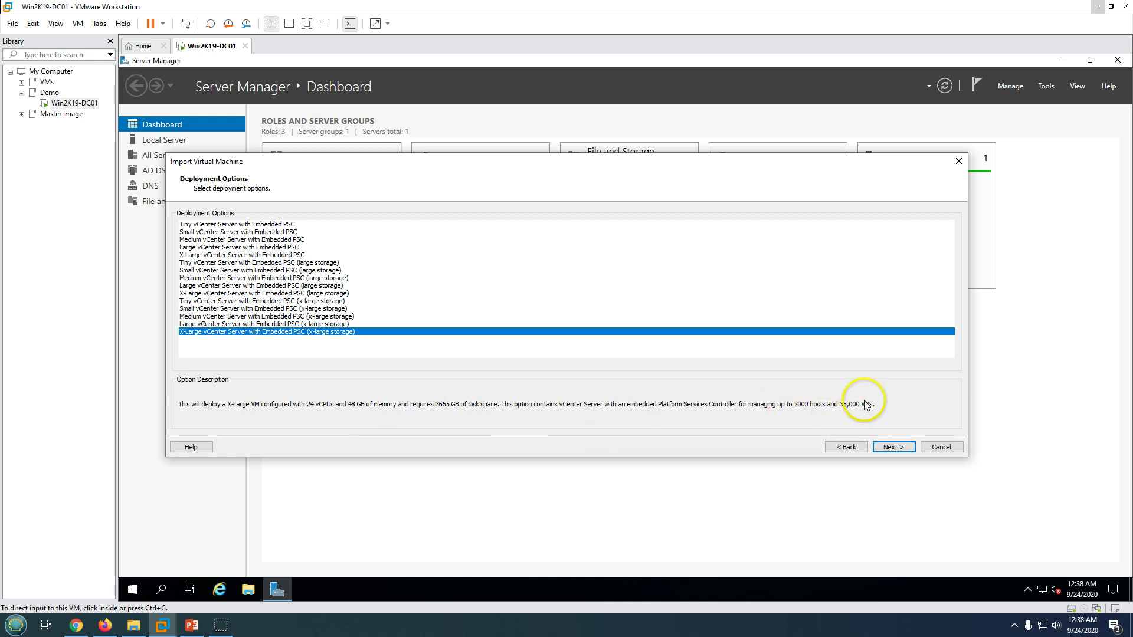
left_click(226, 225)
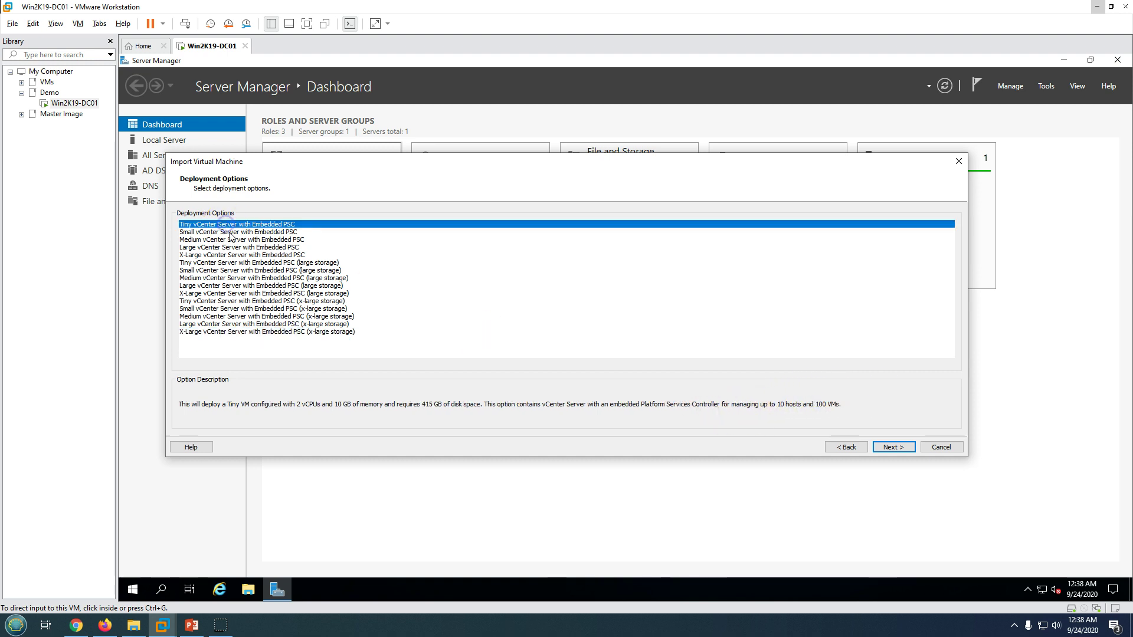
In the appliance properties, set the IPv4 address family and the network mode to static.
left_click(894, 447)
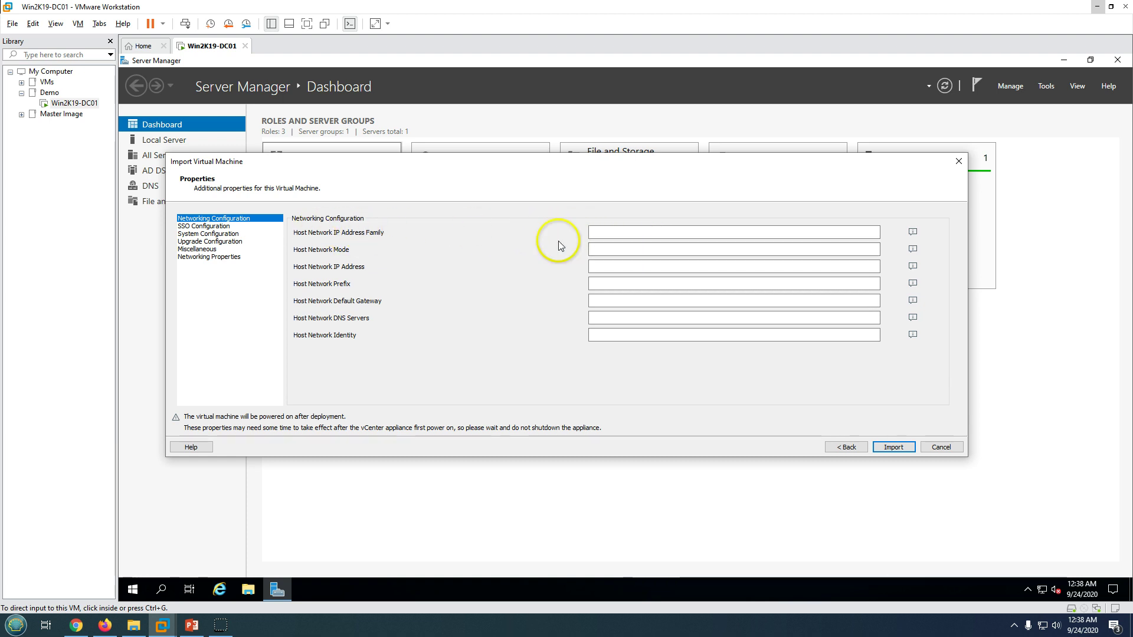
mouse_move(934, 238)
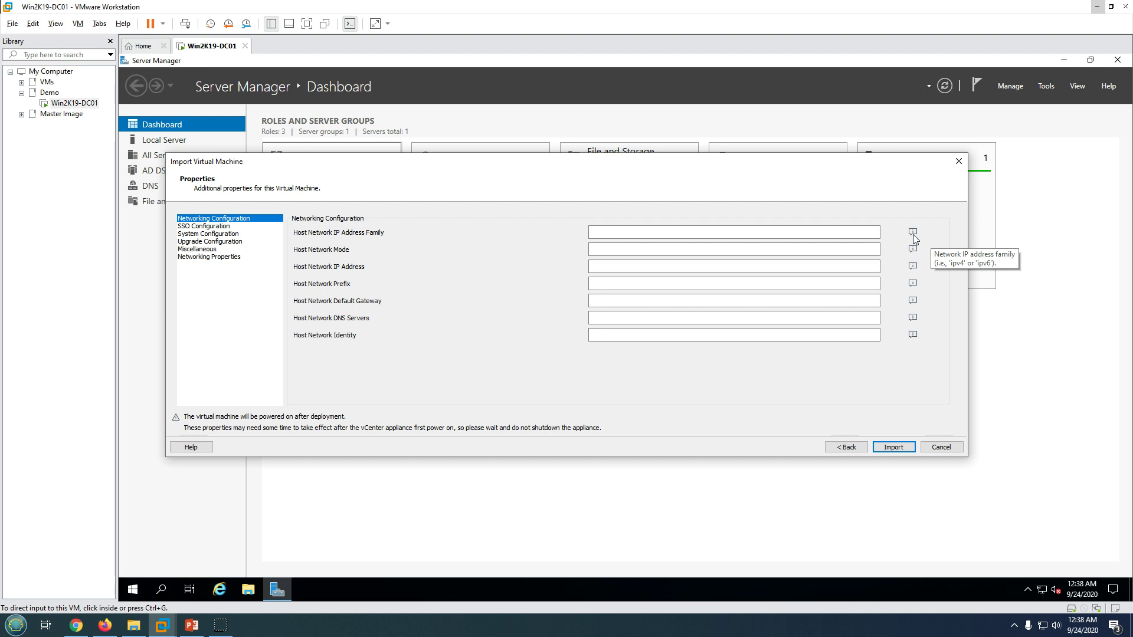
left_click(829, 235)
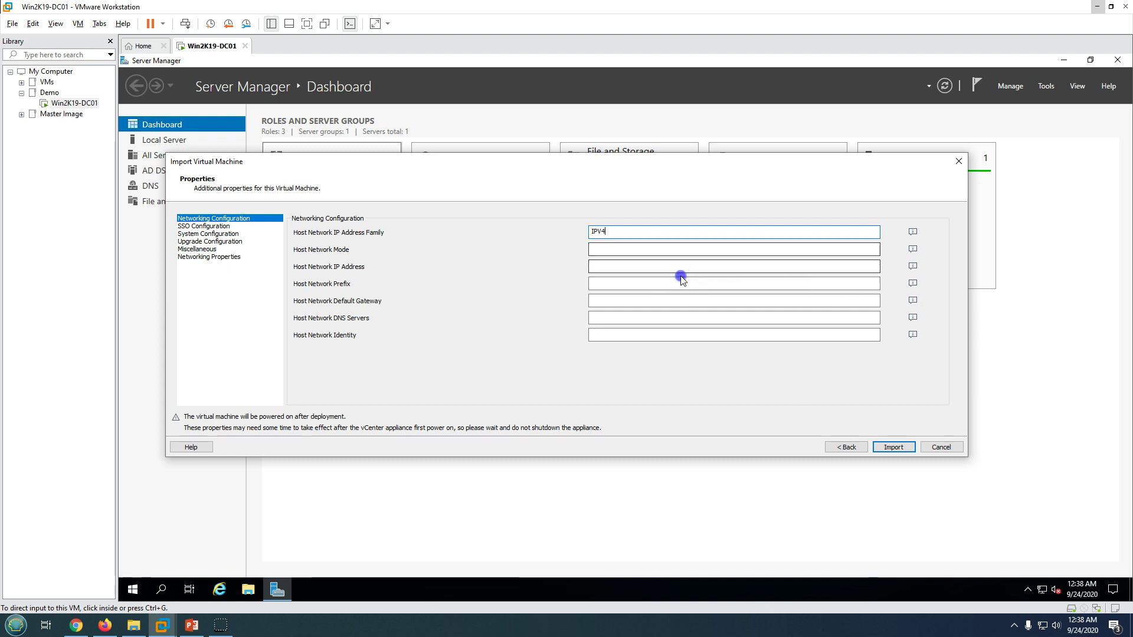
left_click(640, 250)
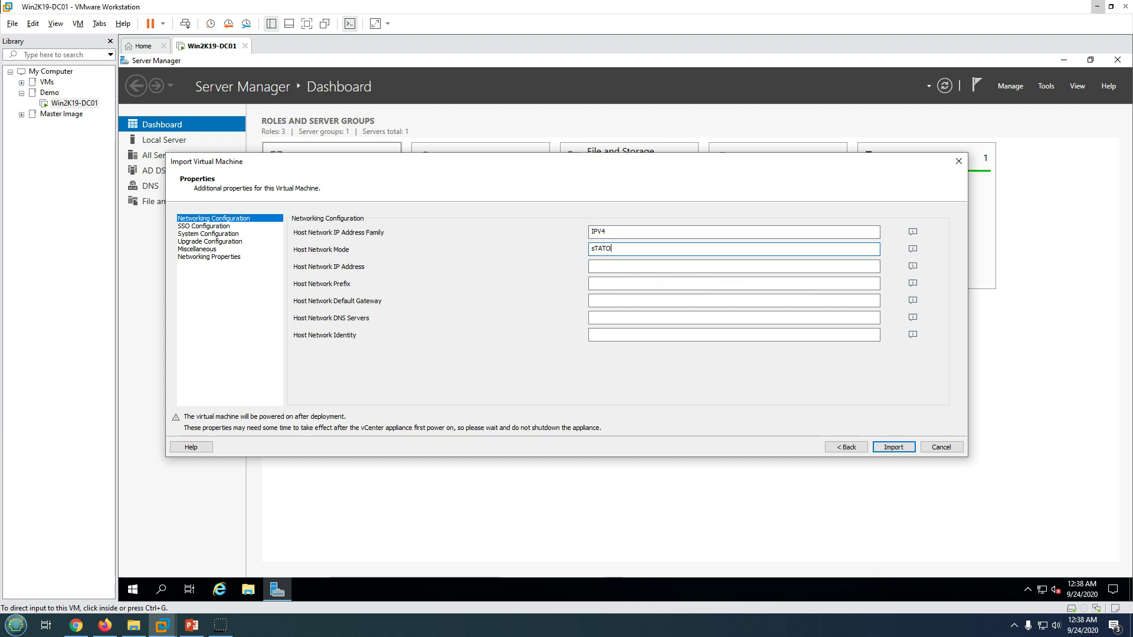
type("sTATO")
key("BackSpace")
key("BackSpace")
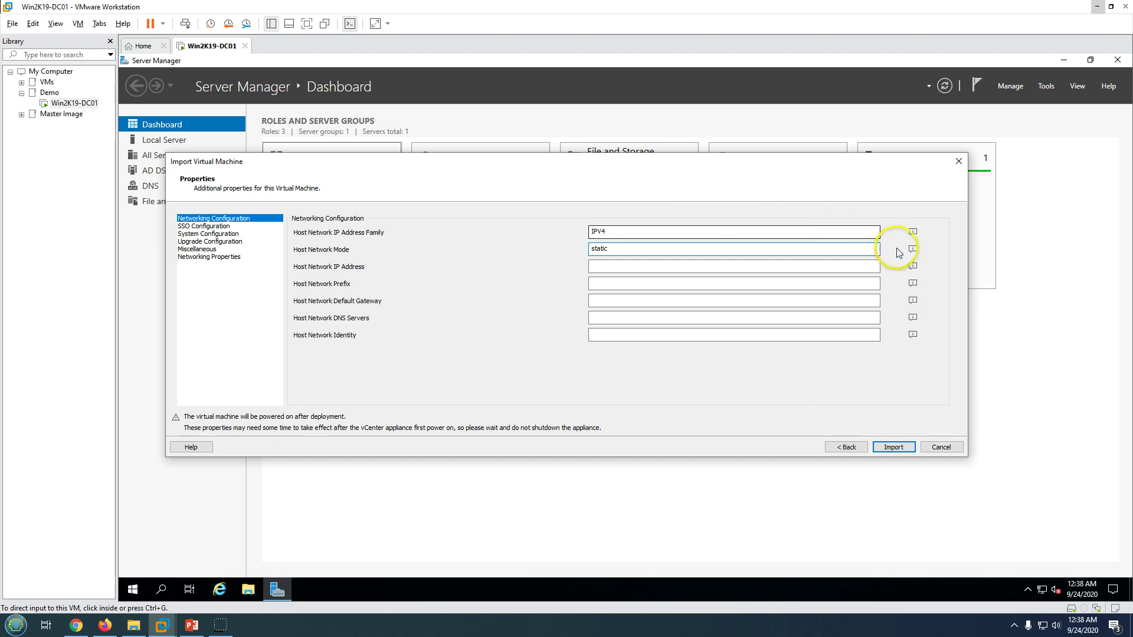
mouse_move(913, 252)
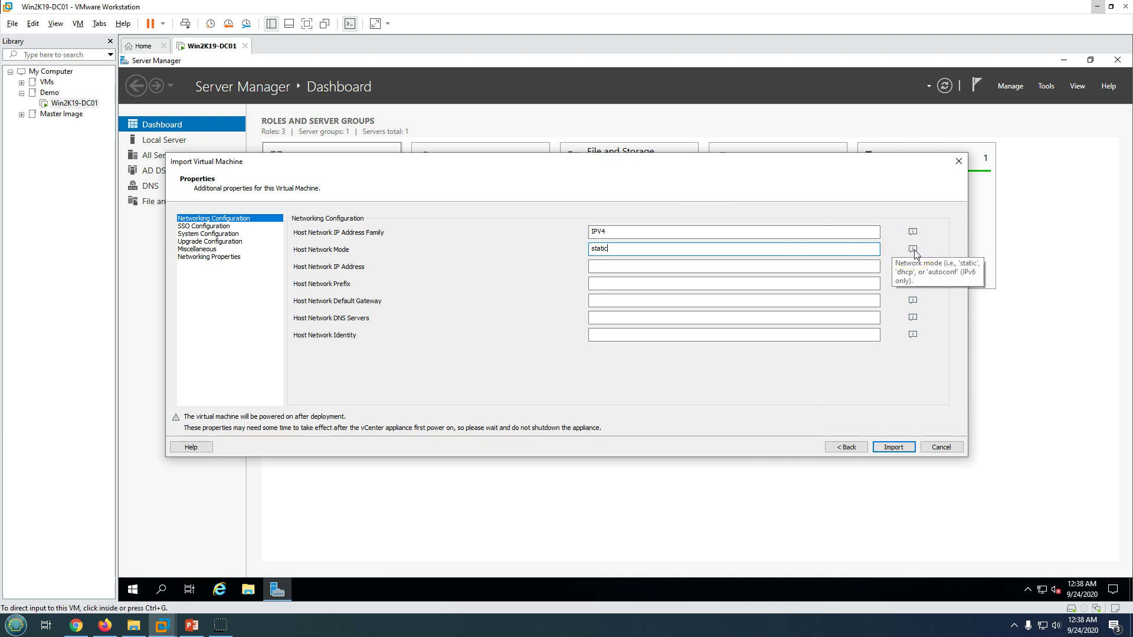
left_click(296, 270)
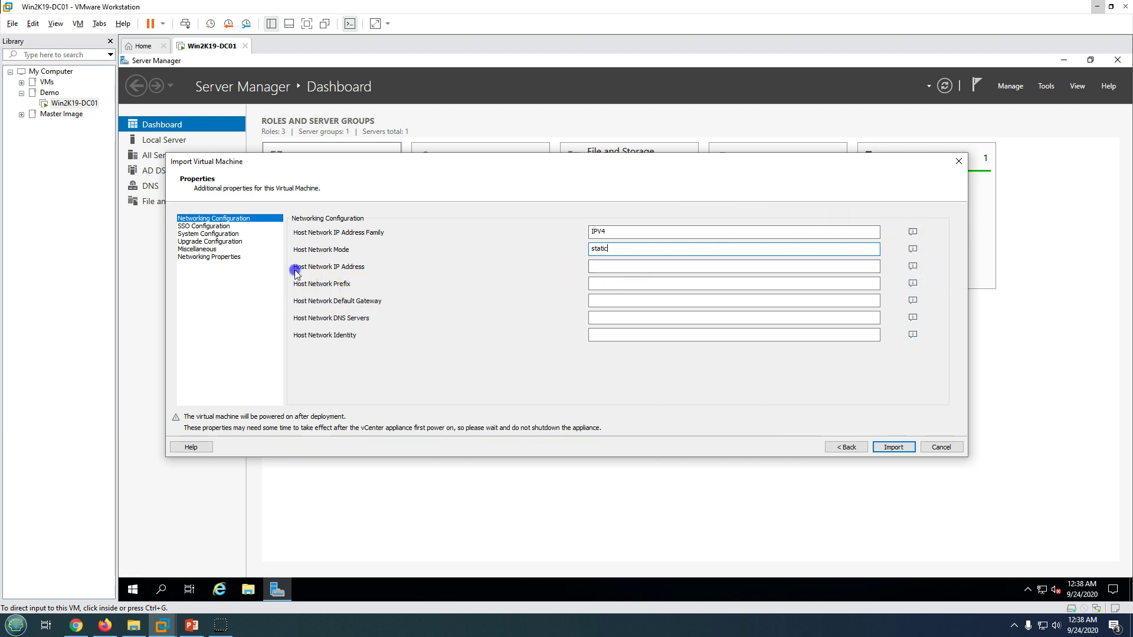
Enter IP 192.168.1.120, prefix 255.255.255.0, gateway 192.168.1.1, DNS servers, and identity invcsa70.labshandson.com.
left_click(596, 265)
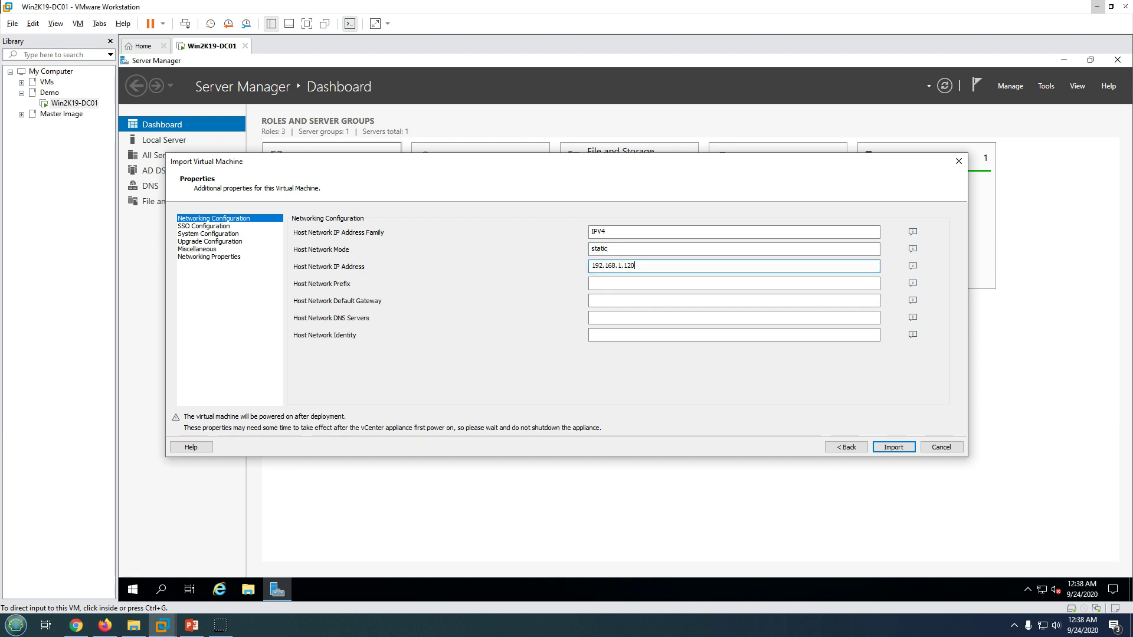
left_click(612, 283)
type("255.255.255.0")
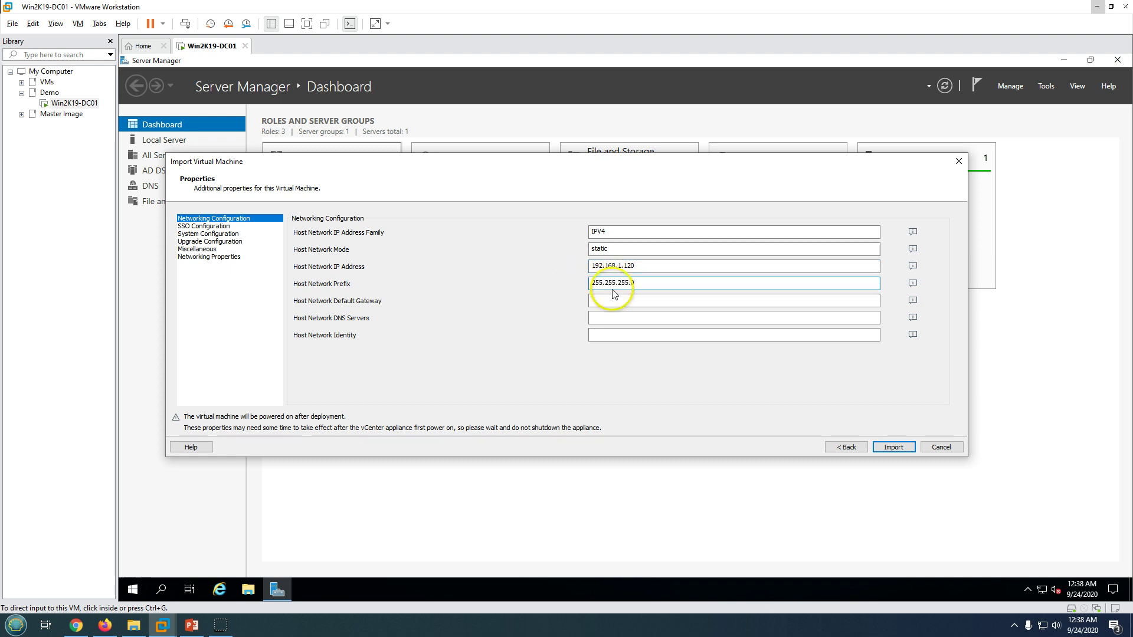
left_click(611, 298)
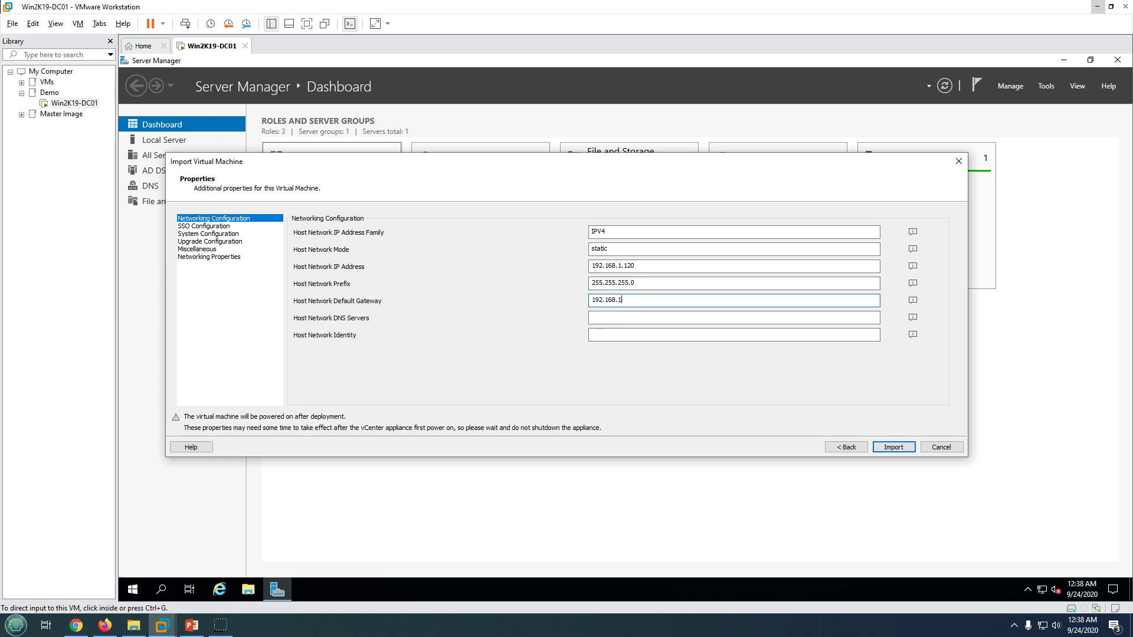
left_click(614, 317)
type("192")
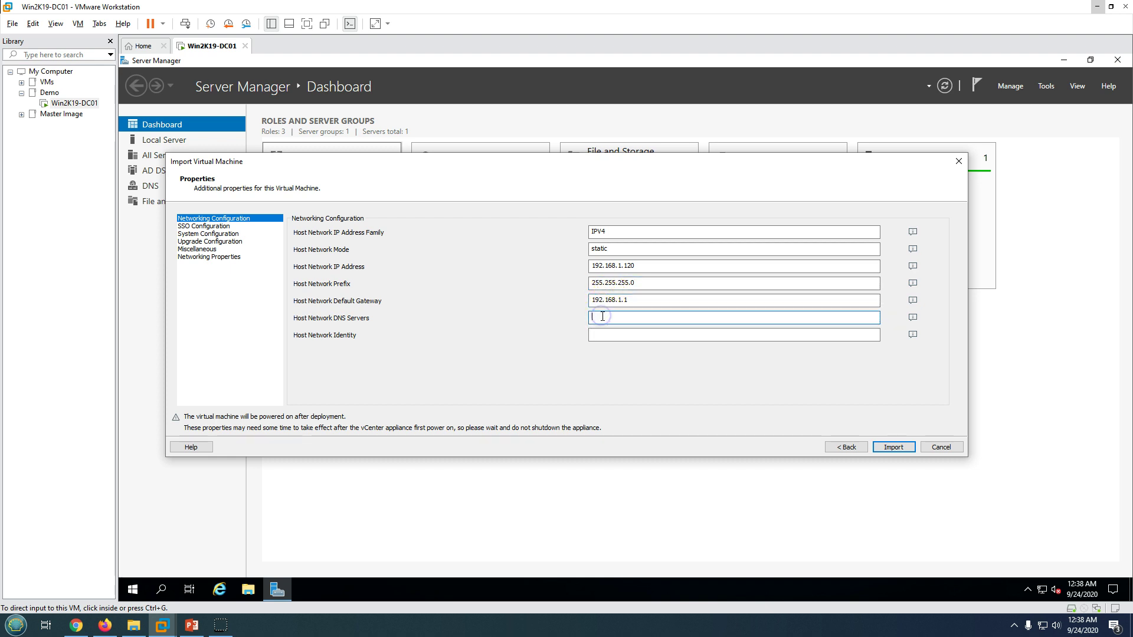
type(".168.1.101,192.168.1.1")
mouse_move(913, 335)
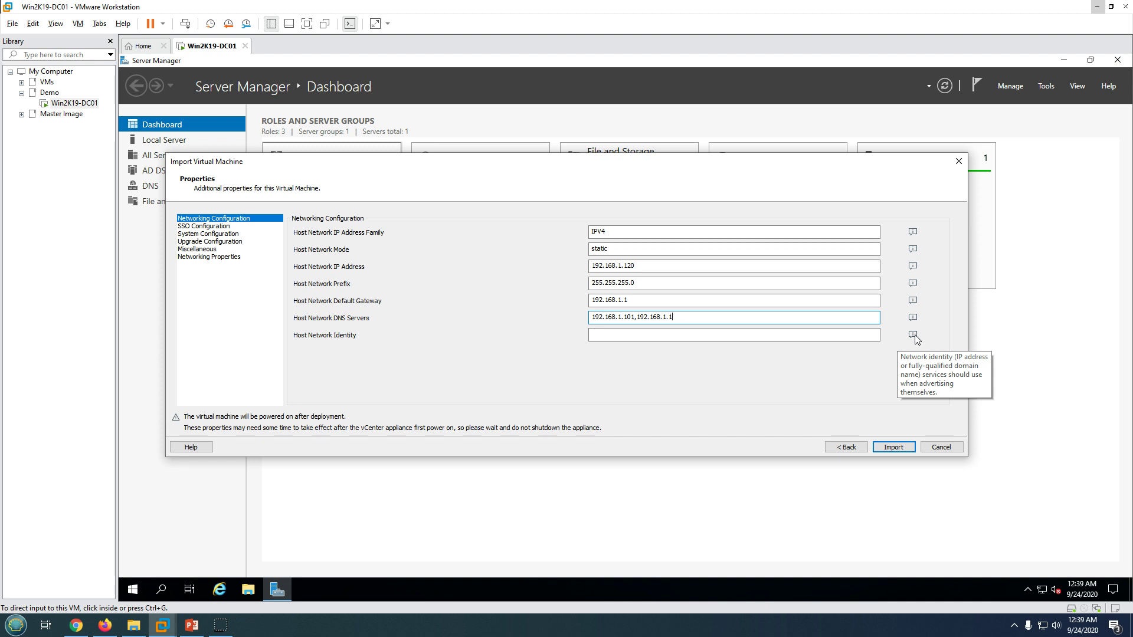
left_click(814, 335)
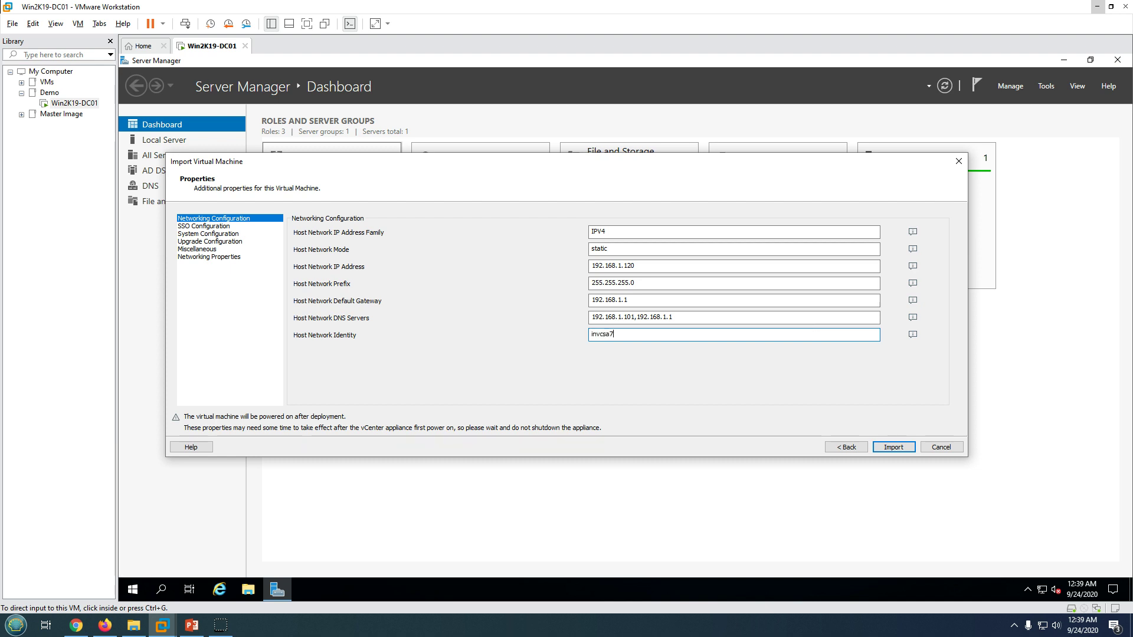
type("invcsa70.labshandson.com")
Enter and confirm the SSO directory password.
left_click(218, 226)
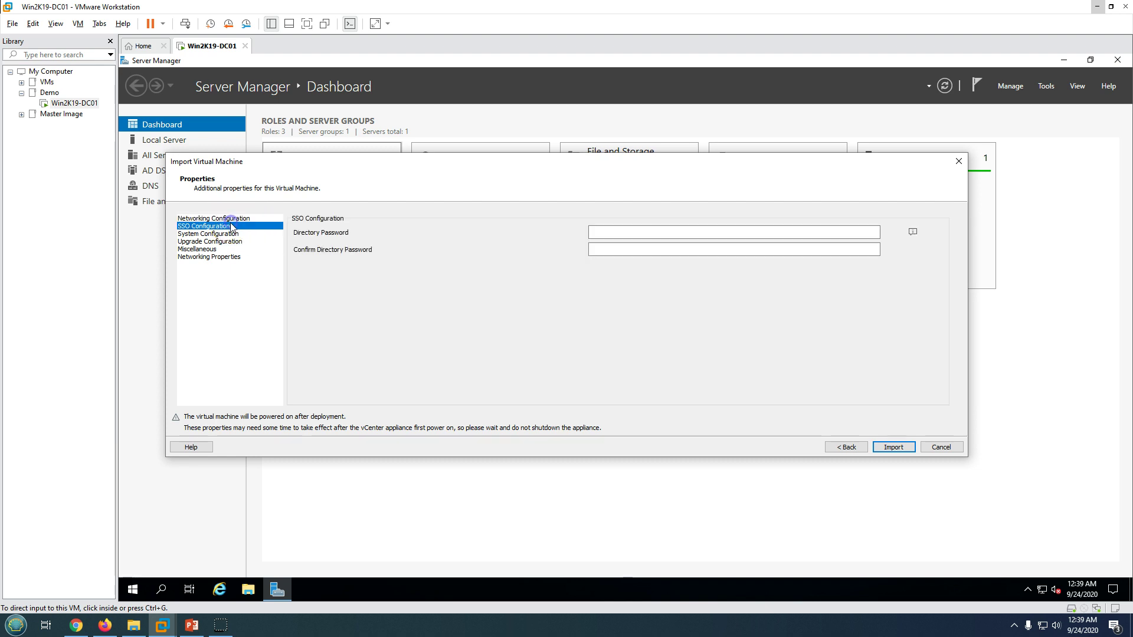
left_click(616, 232)
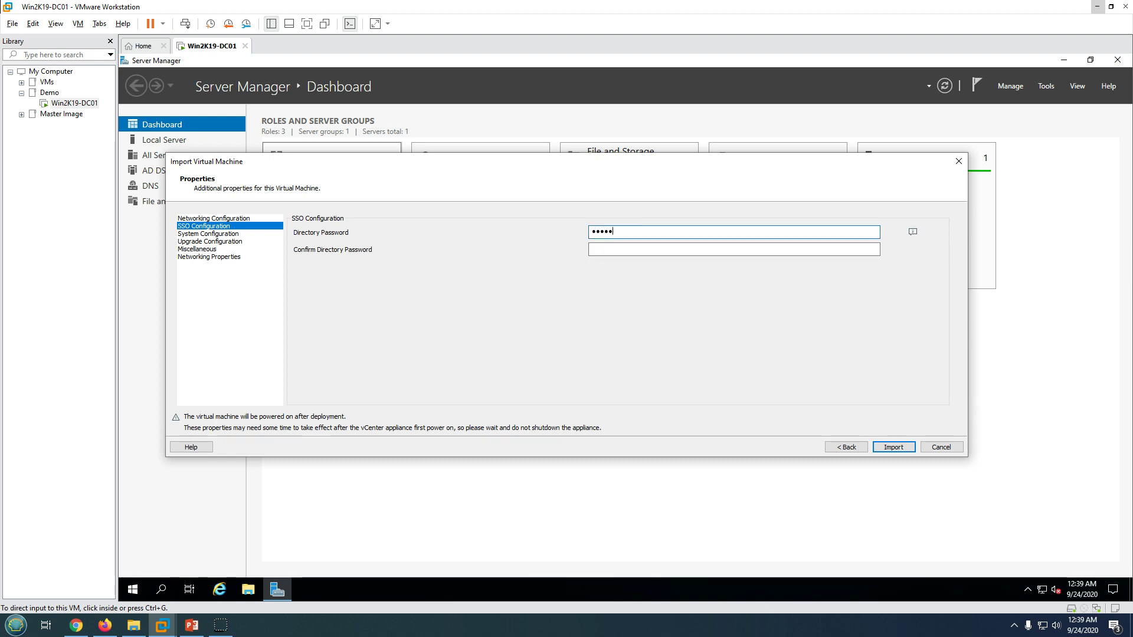
type("VMware1!")
key("Tab")
type("VM")
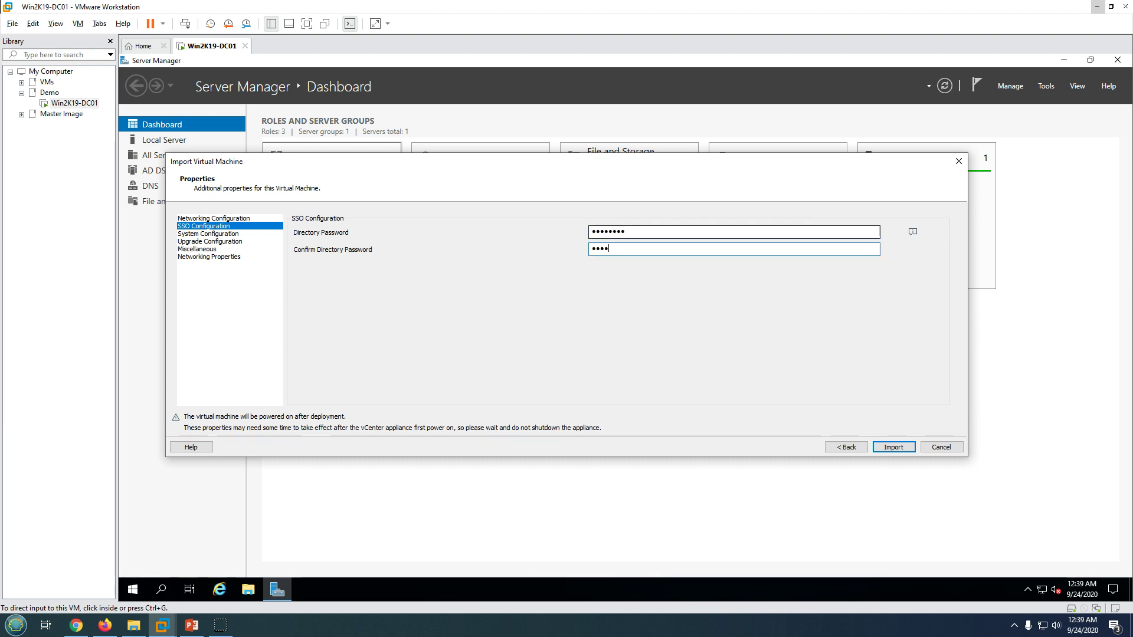
type("ware1!")
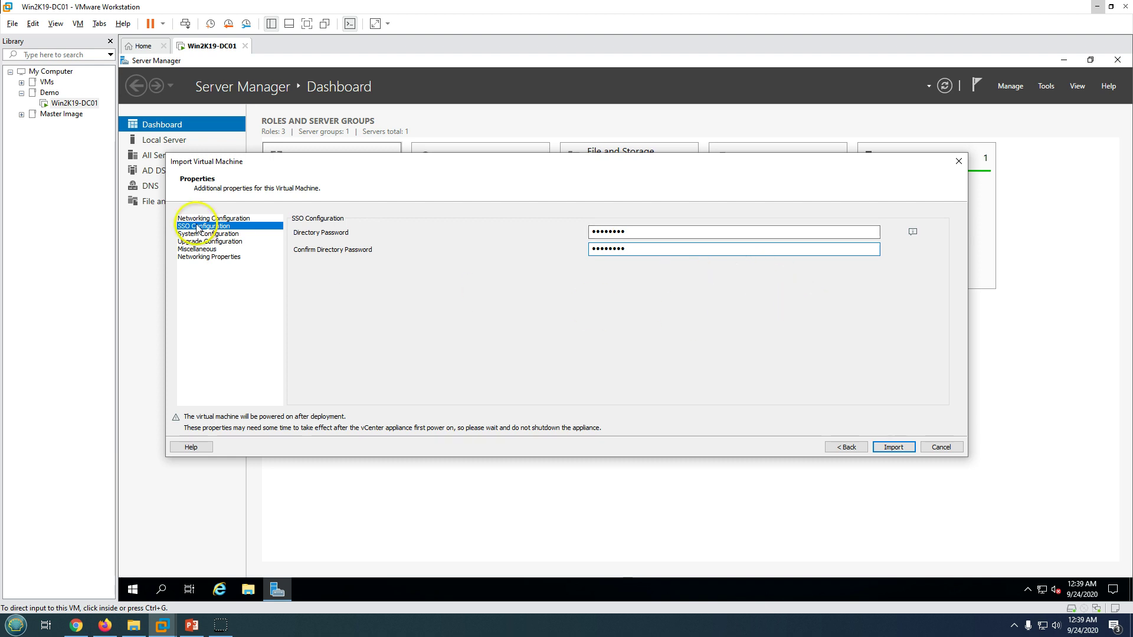
Enter and confirm the appliance root password under System Configuration.
left_click(194, 234)
left_click(606, 246)
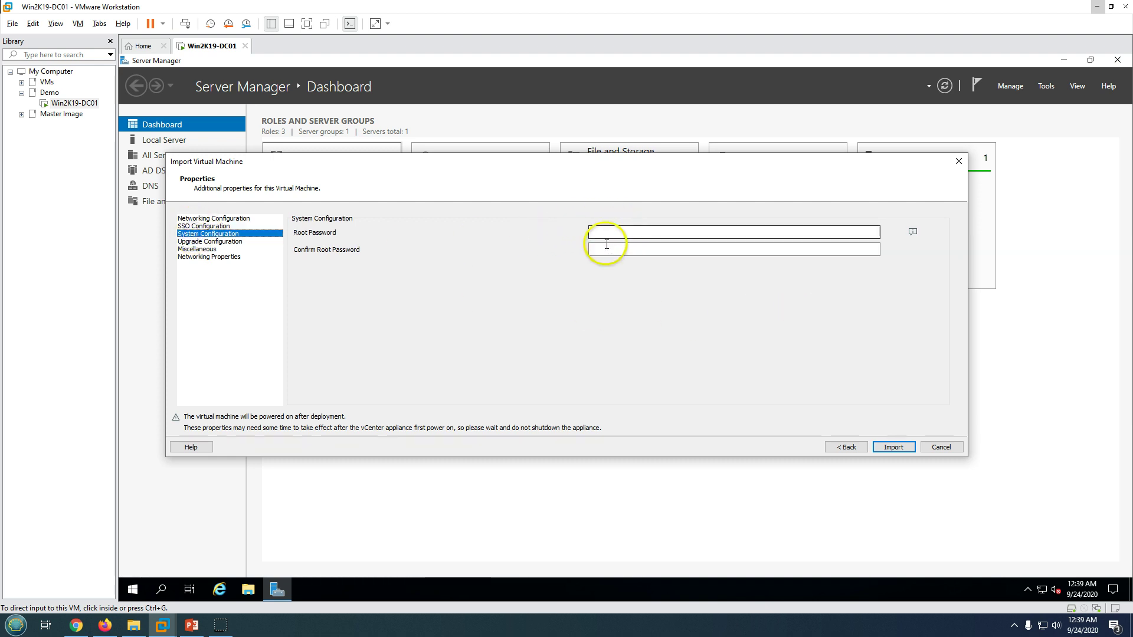
left_click(608, 233)
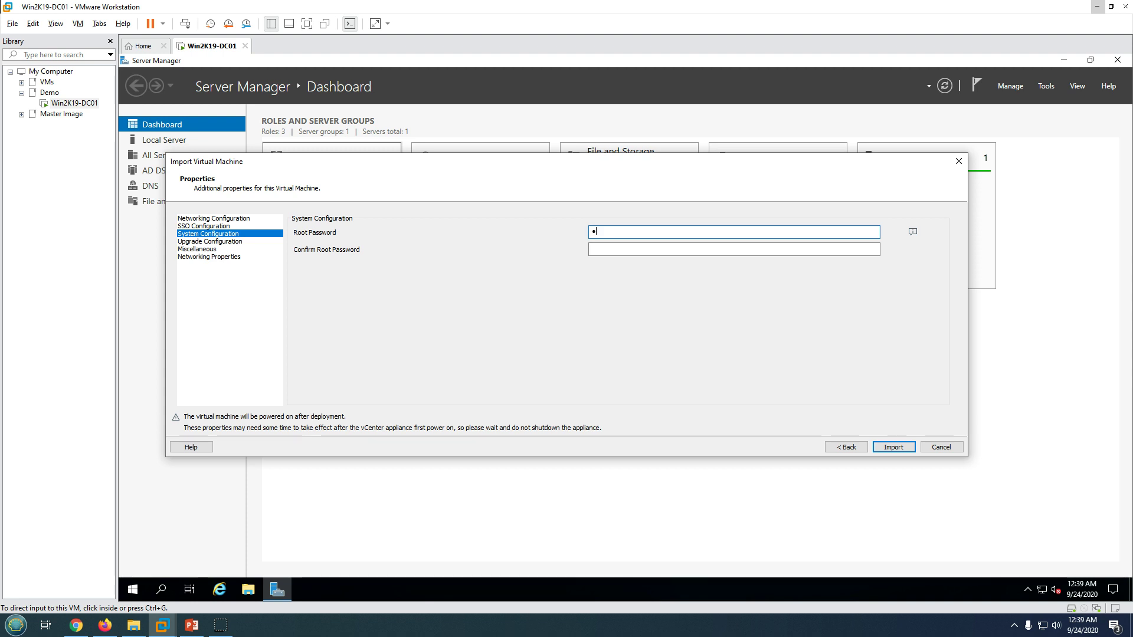
type("VMware1!")
key("Tab")
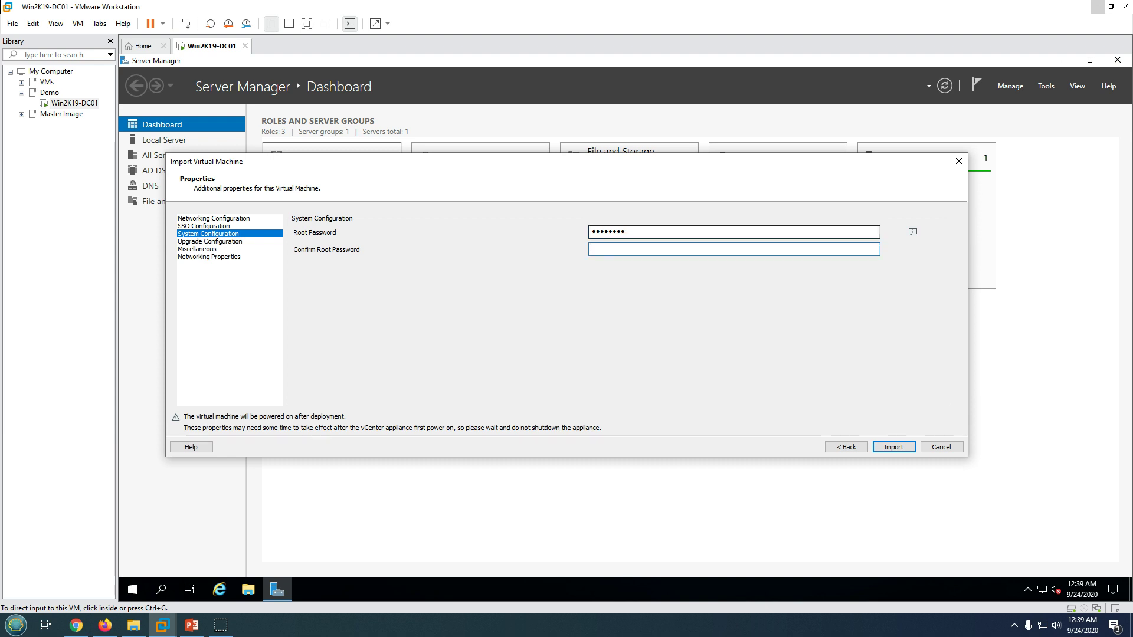
type("VMware1!")
Review Upgrade Configuration and Miscellaneous, leaving CEIP enabled set to False.
left_click(235, 242)
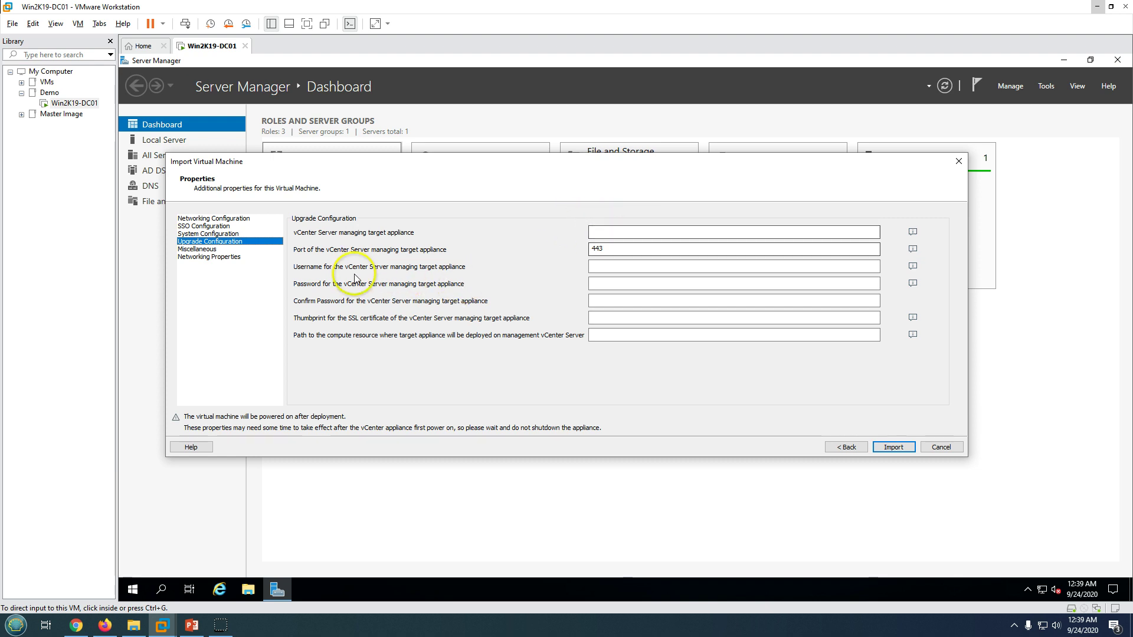
left_click(317, 269)
left_click(201, 250)
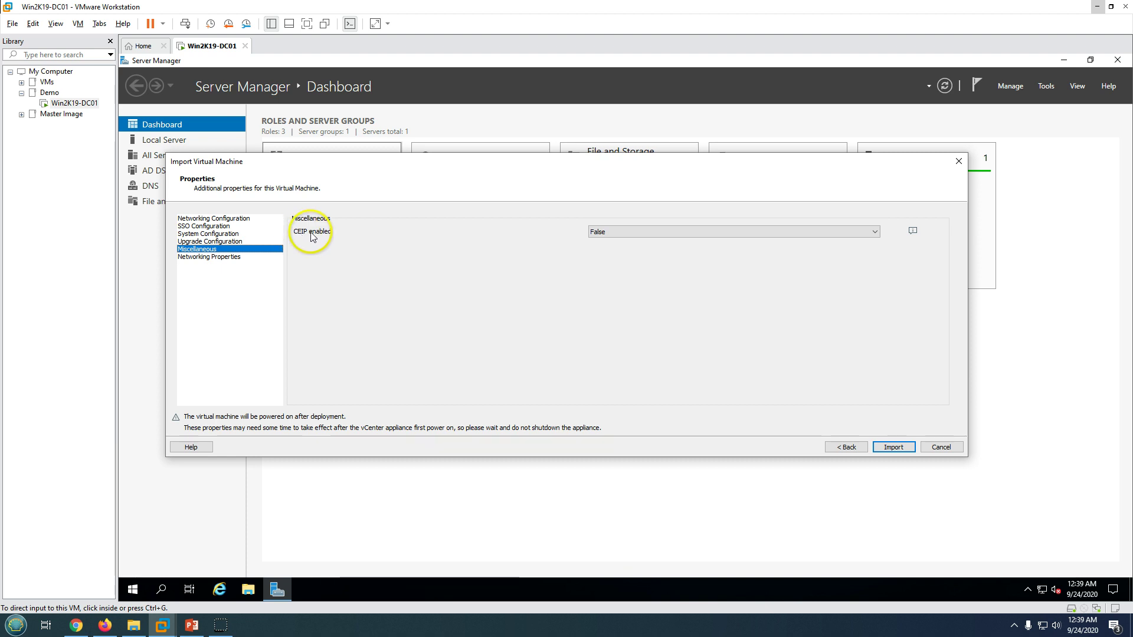
Set both domain name and domain search path to labshandson.com, then start importing INVCSA70.
left_click(205, 257)
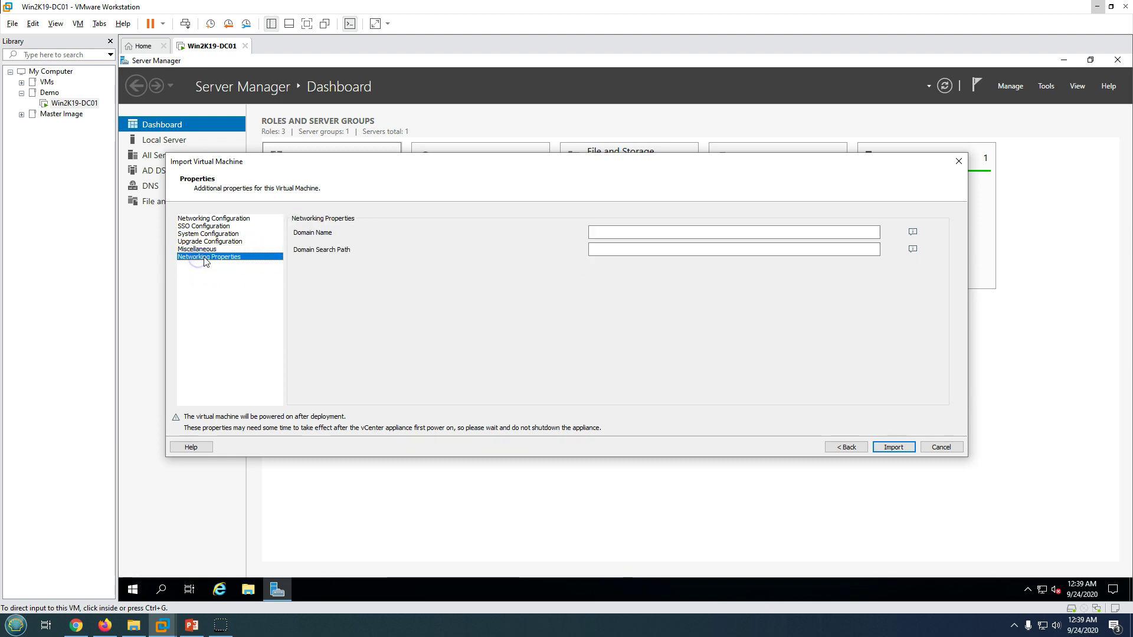
left_click(615, 232)
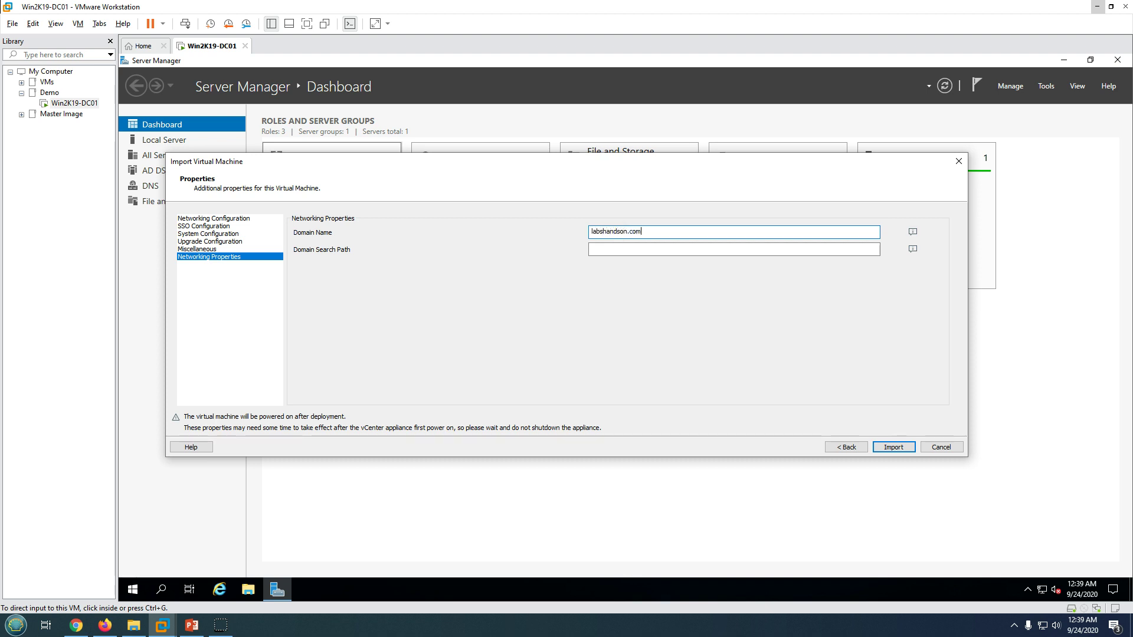
left_click(629, 250)
type("labshandson.com")
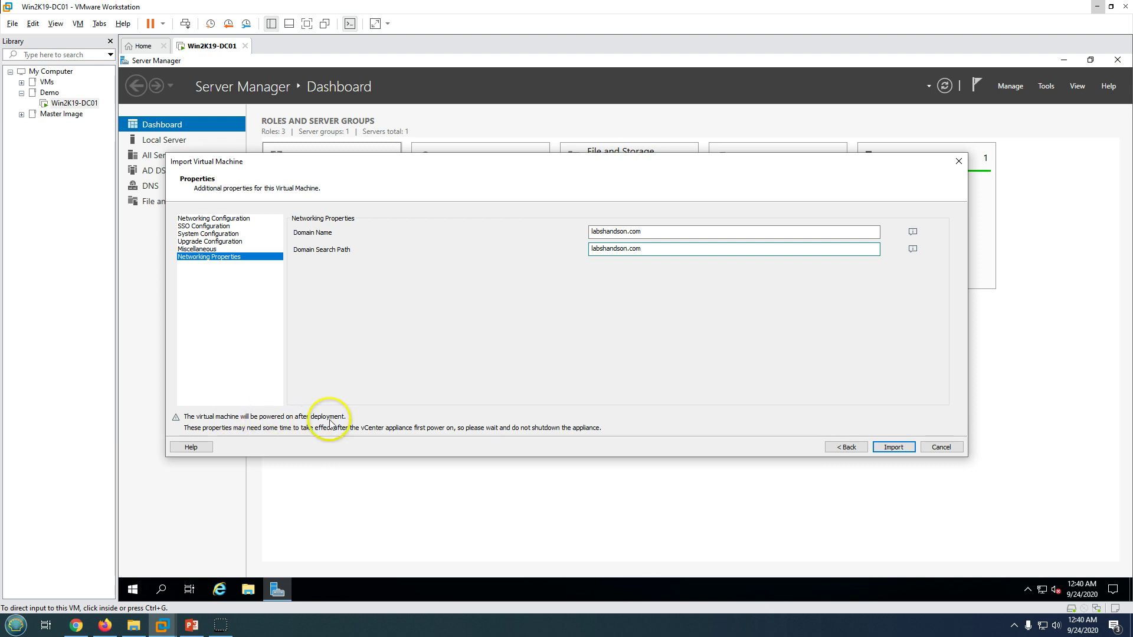
left_click(901, 447)
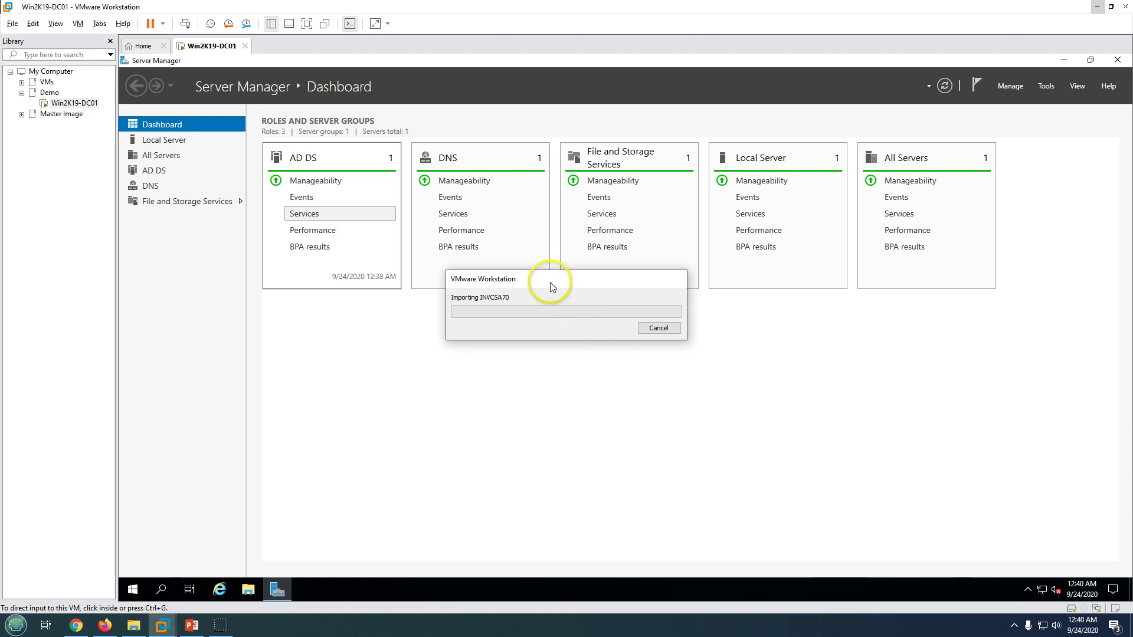
Move the INVCSA70 import progress dialog aside while it runs.
left_click_drag(551, 281, 610, 365)
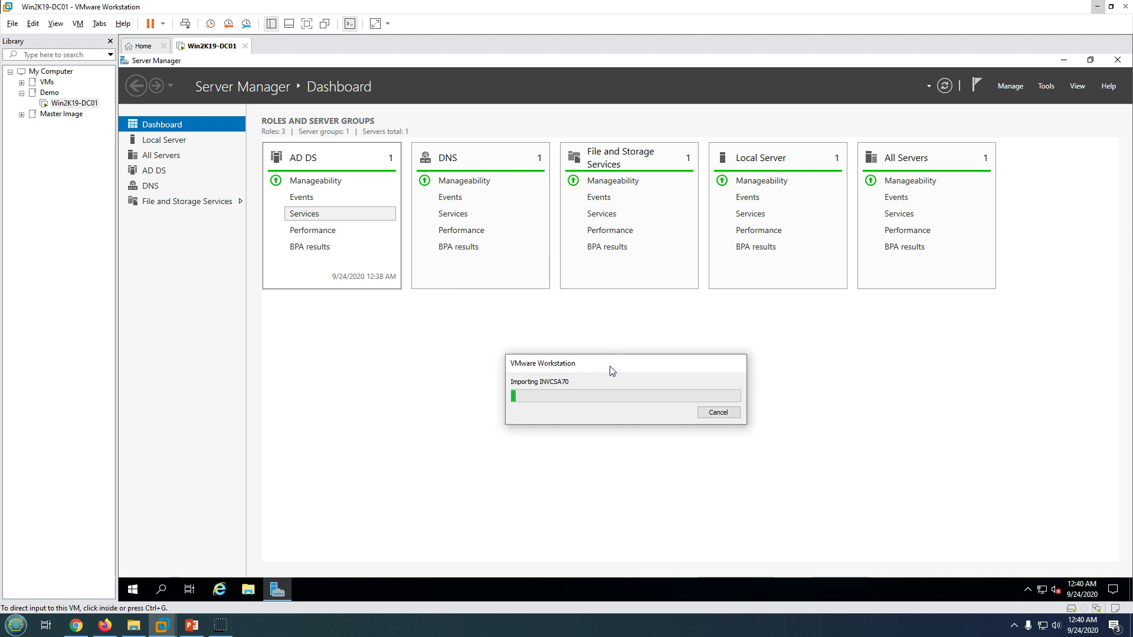
left_click_drag(610, 368, 577, 342)
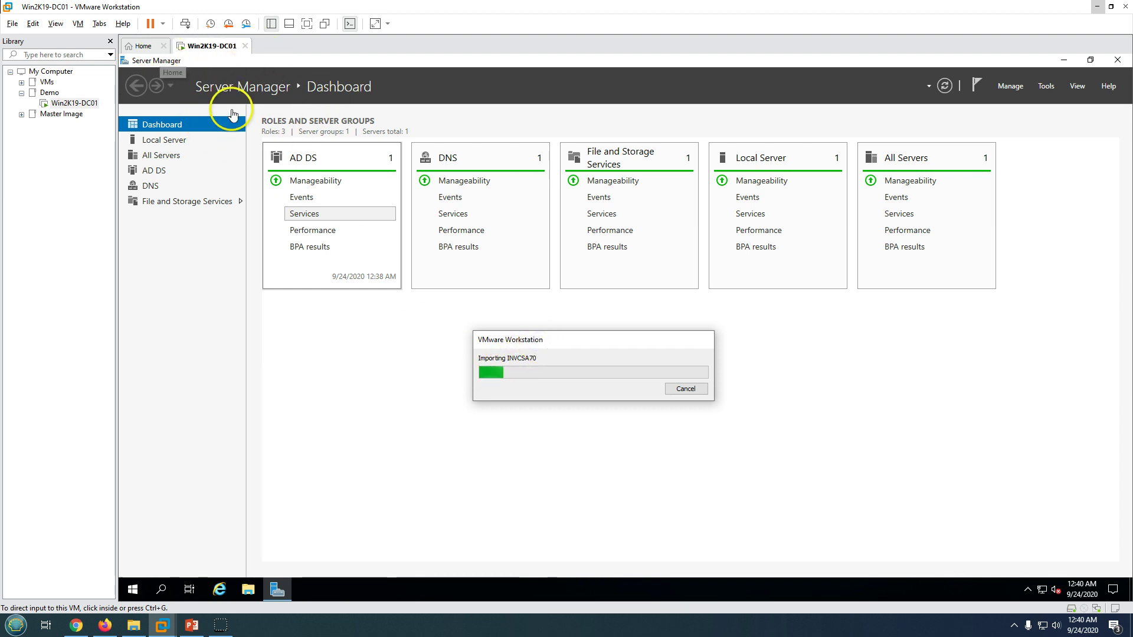
left_click(575, 352)
left_click_drag(575, 352, 590, 327)
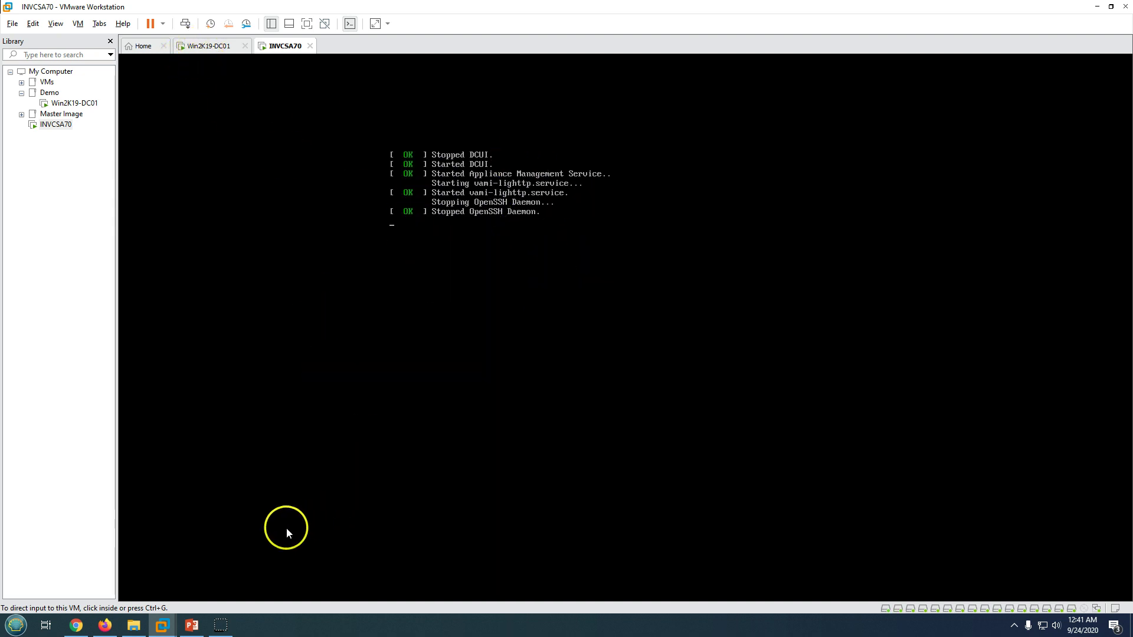
Review the vCenter host details slide, then switch to the Win2K19-DC01 virtual machine.
left_click(191, 625)
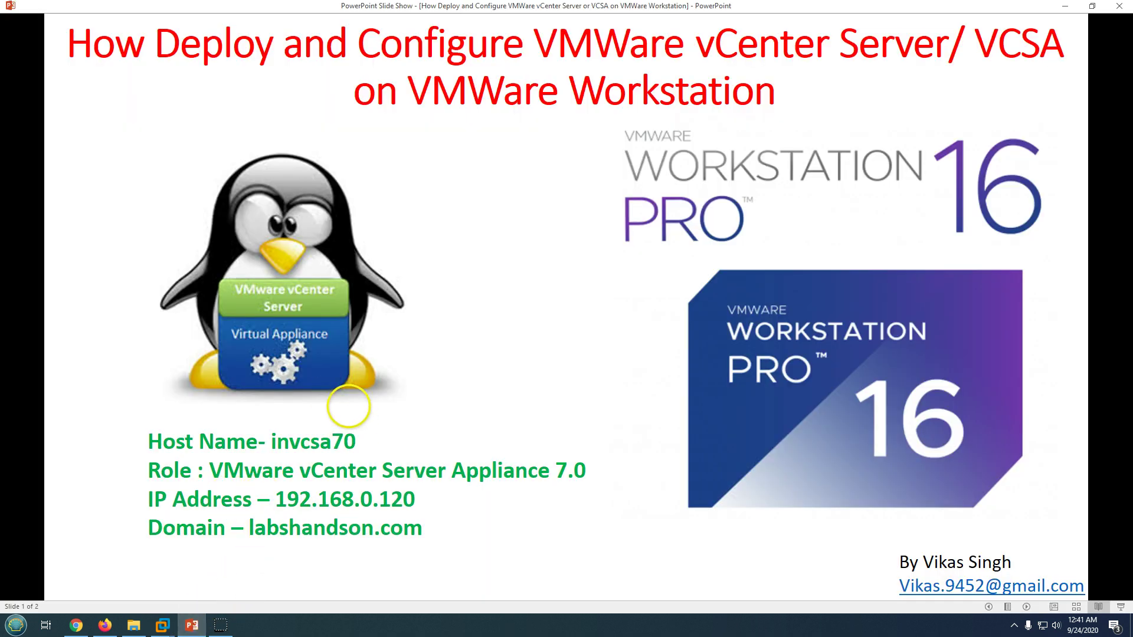
left_click(190, 629)
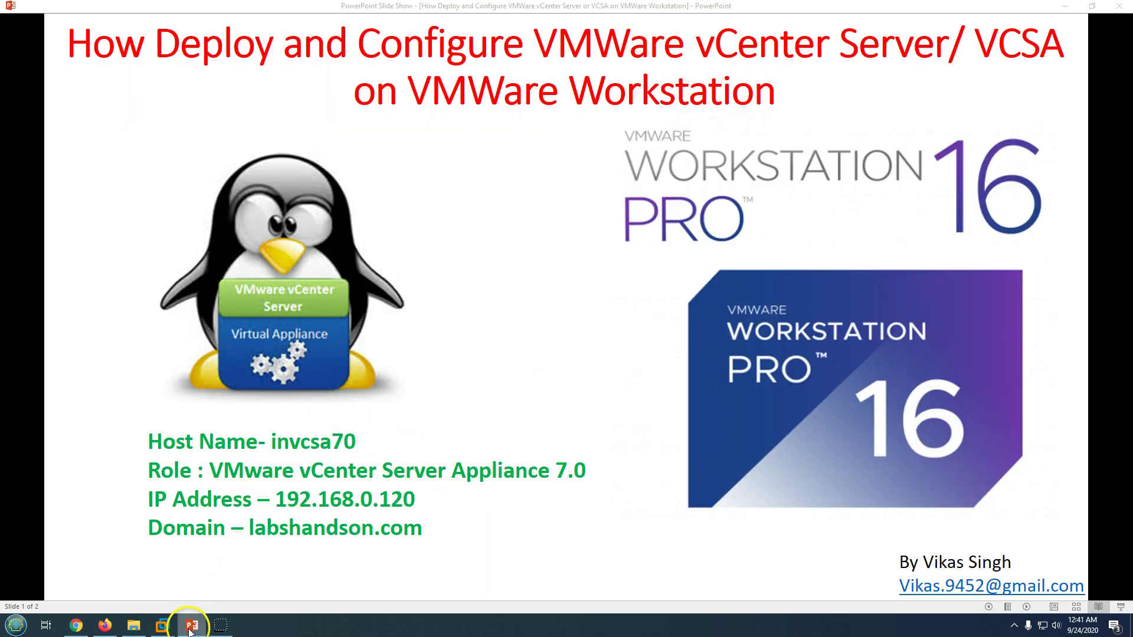
left_click(211, 47)
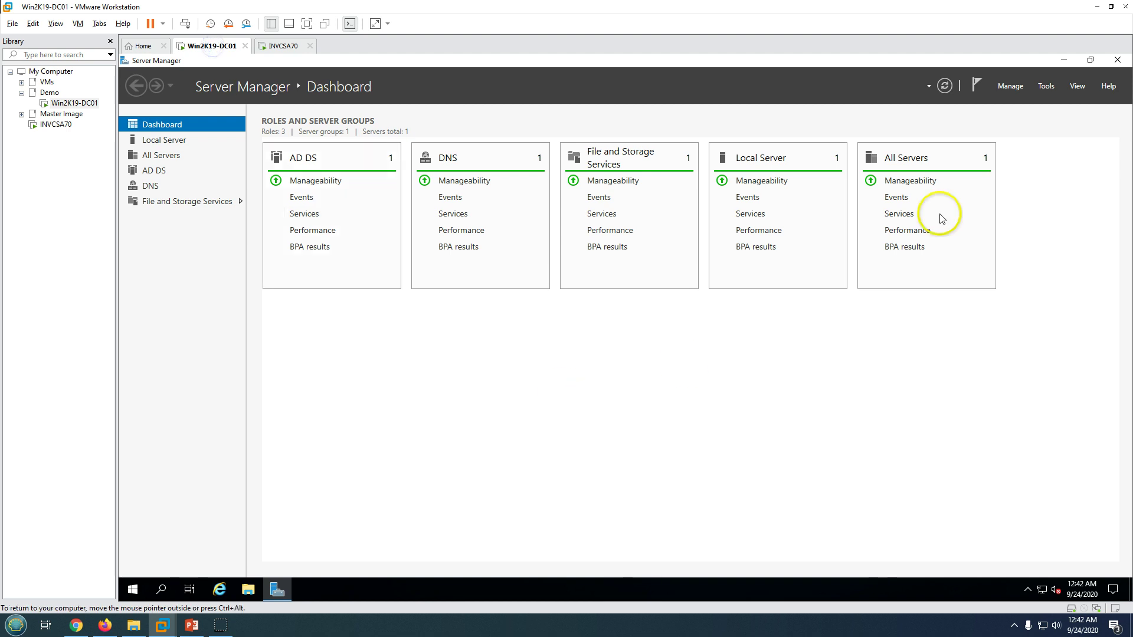
In DNS Manager, verify labshandson.com's invcsa70 host record at 192.168.1.120, then return to INVCSA70's console.
left_click(1053, 87)
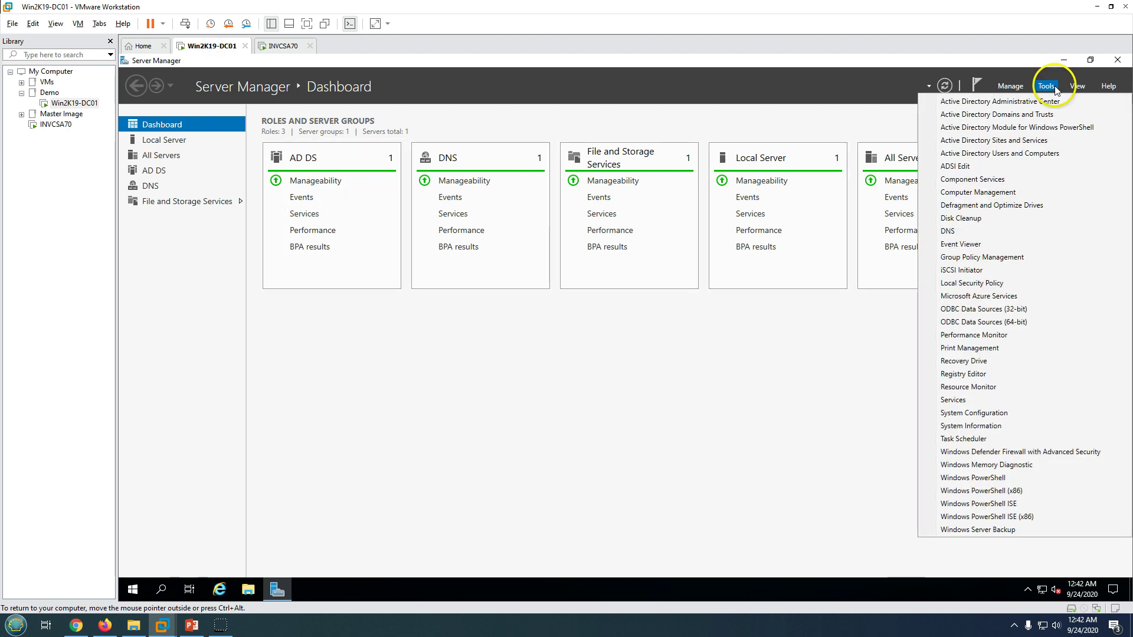
left_click(972, 230)
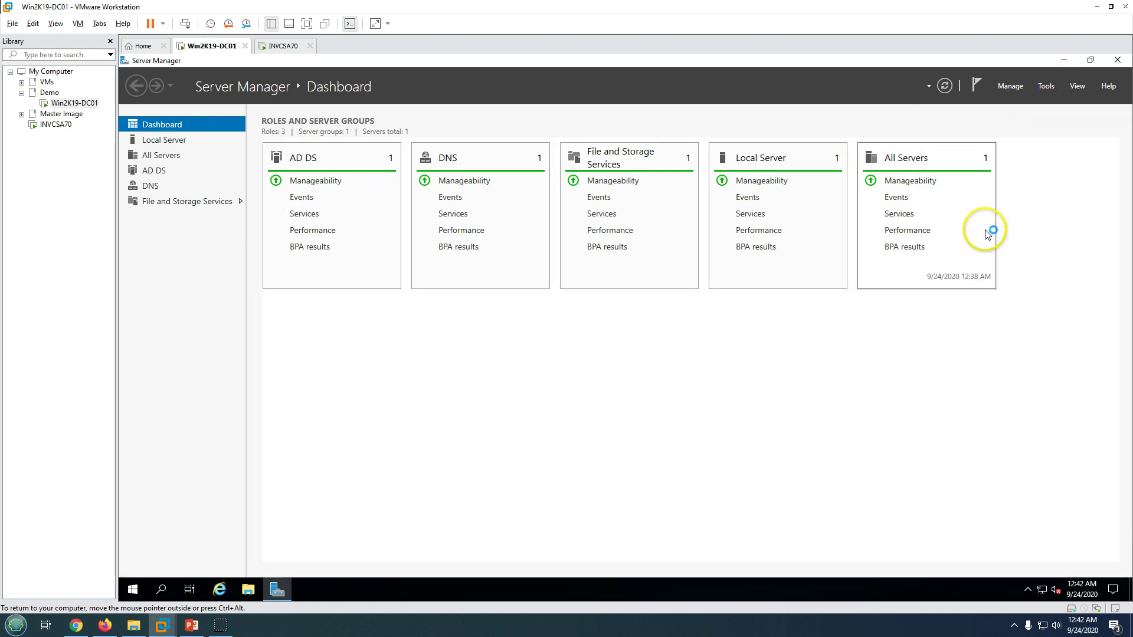
double_click(254, 130)
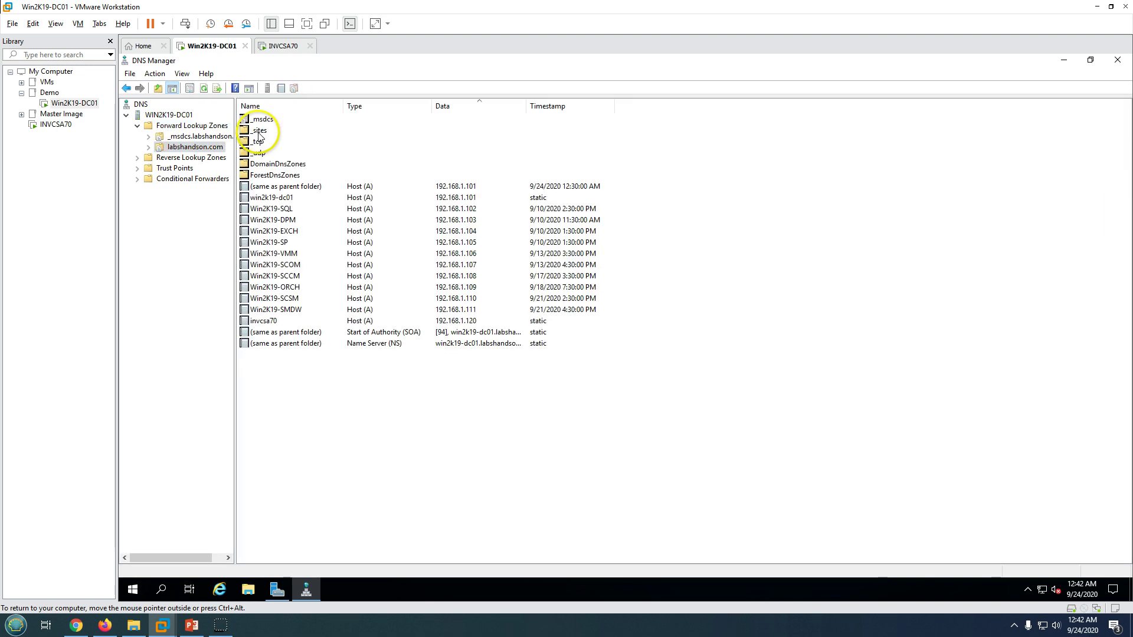
left_click(282, 322)
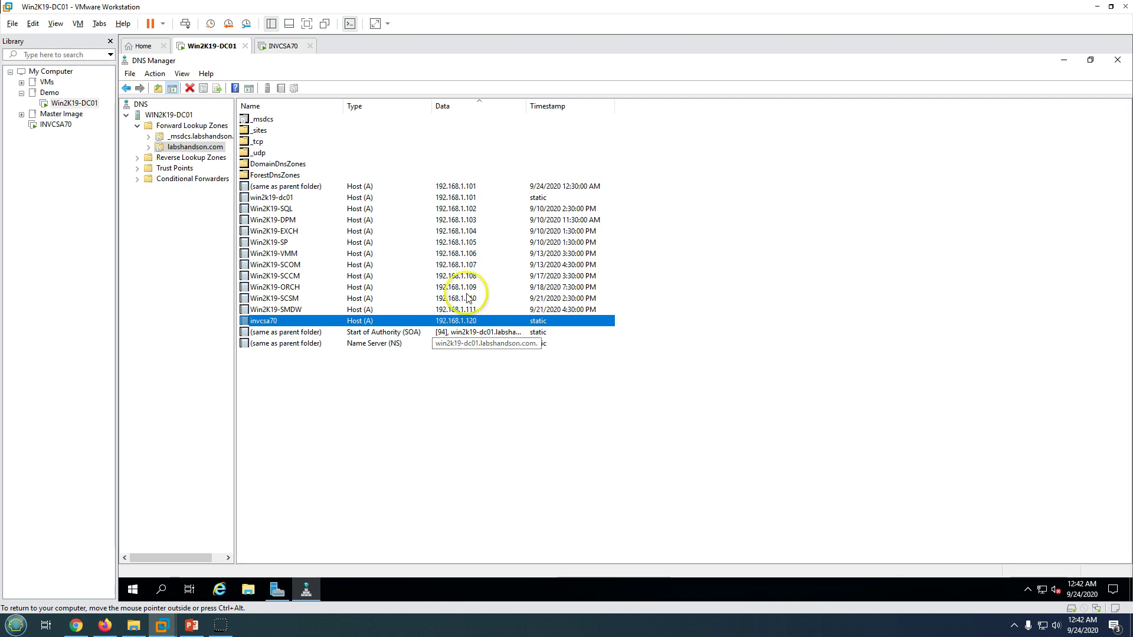
right_click(465, 377)
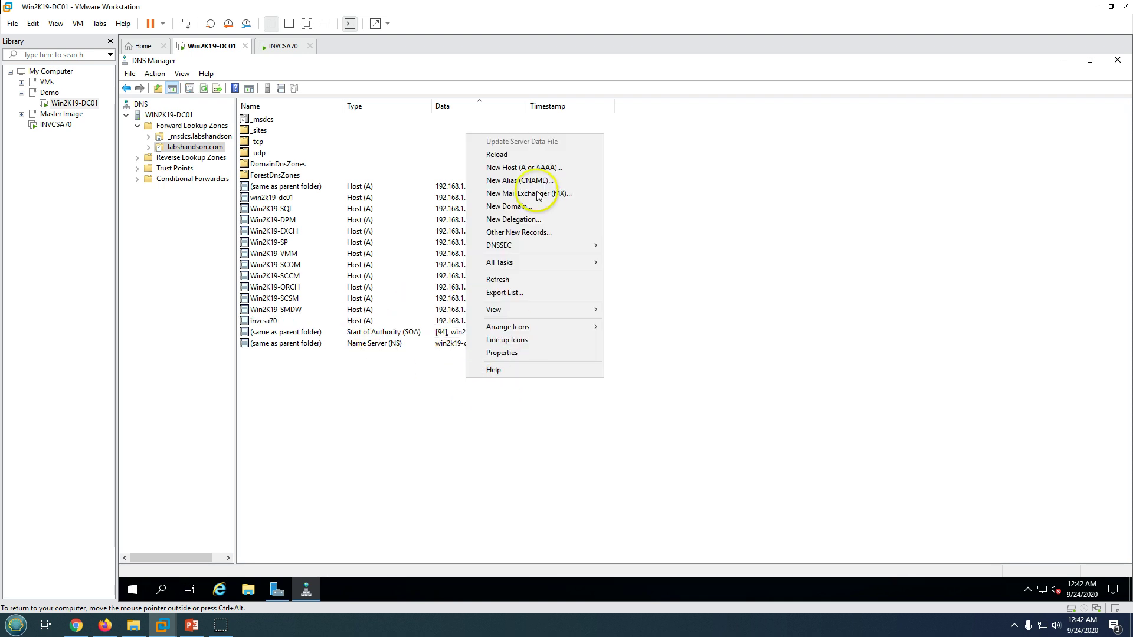
left_click(524, 168)
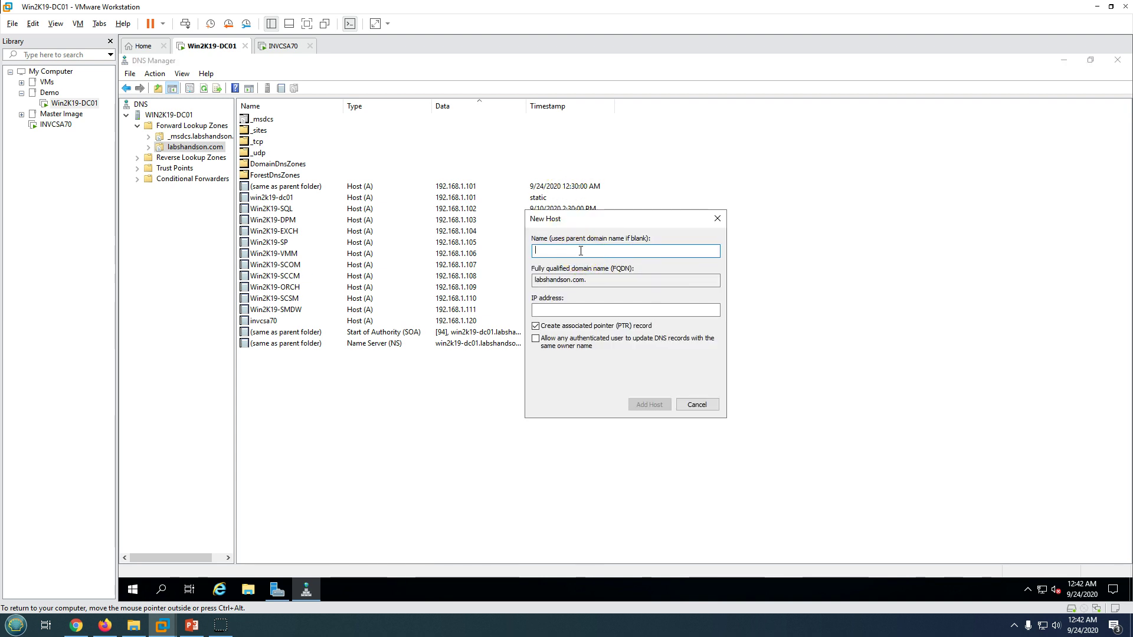
left_click(563, 309)
left_click(698, 405)
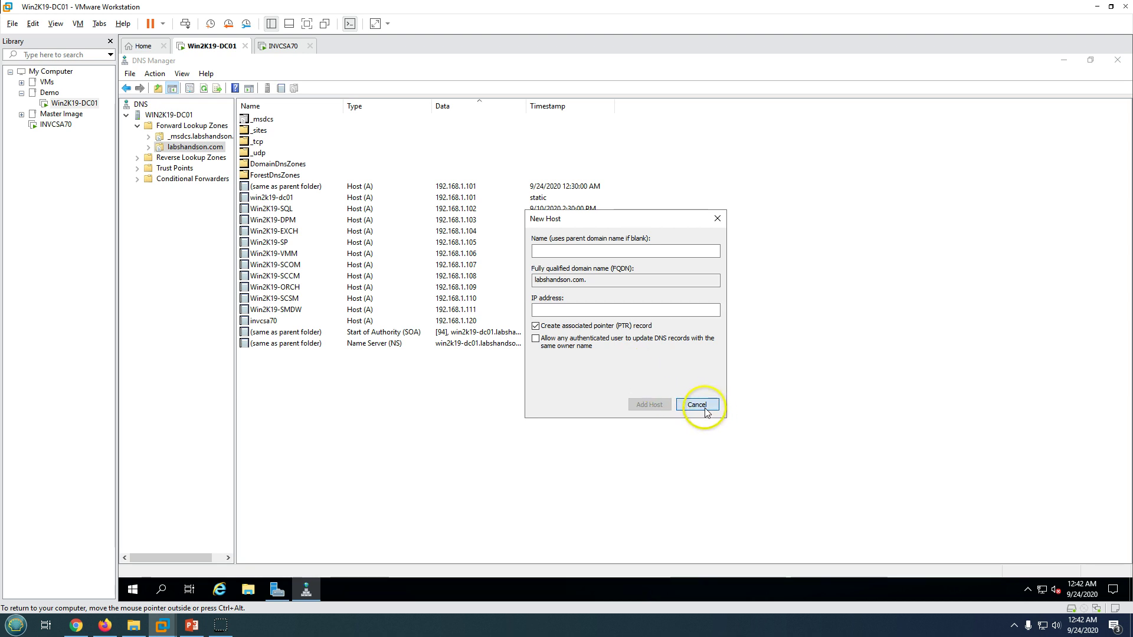
left_click(283, 46)
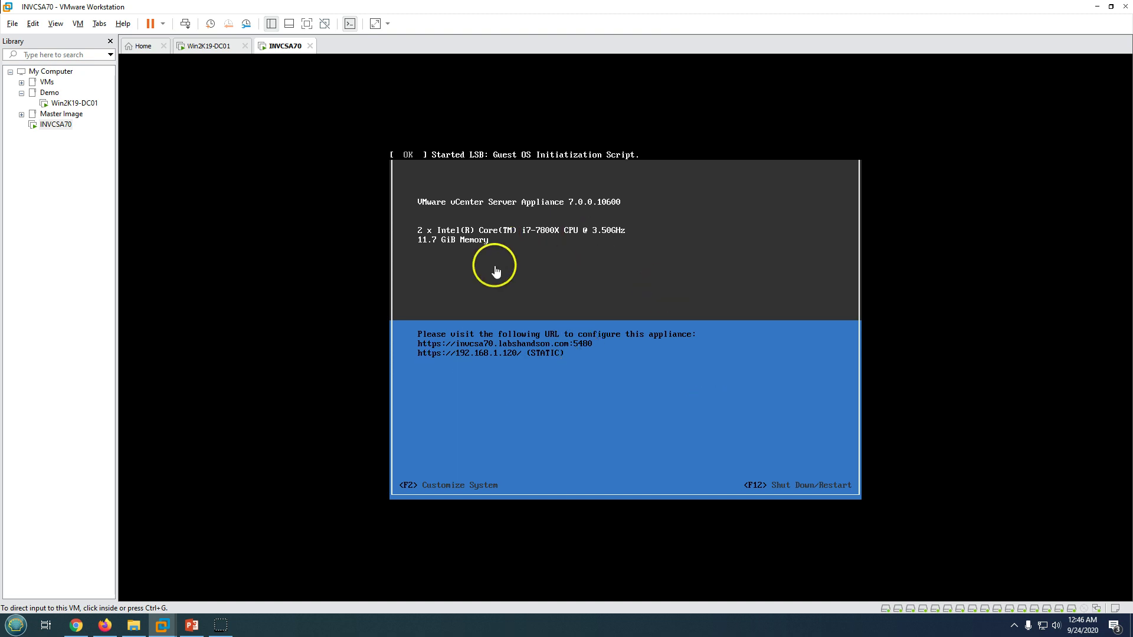
left_click(210, 50)
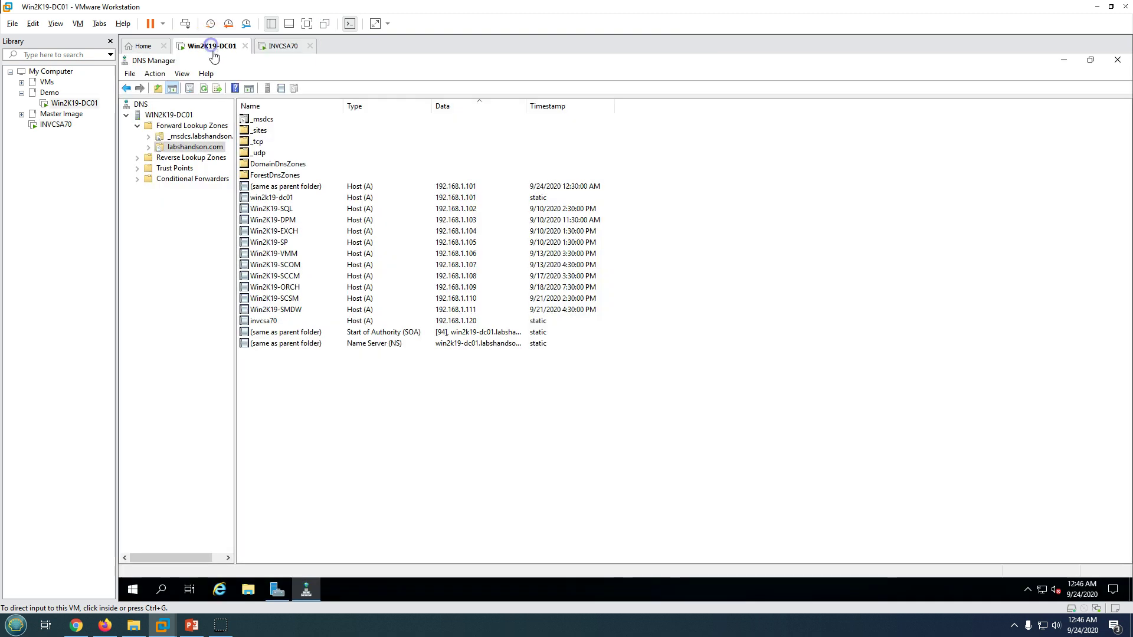
left_click(305, 587)
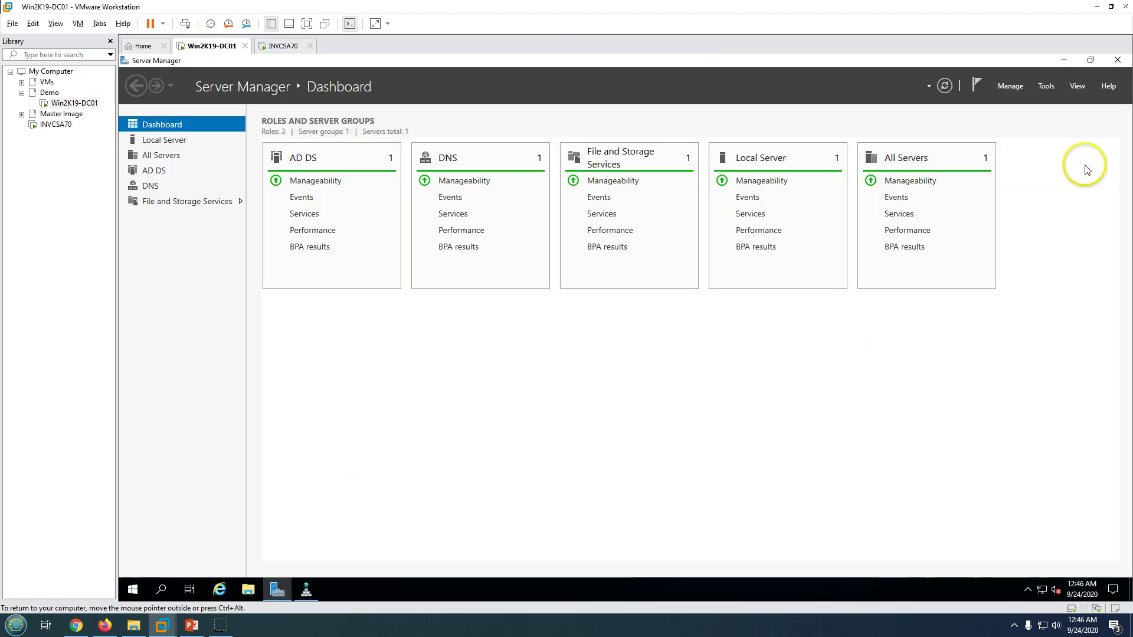
left_click(1063, 60)
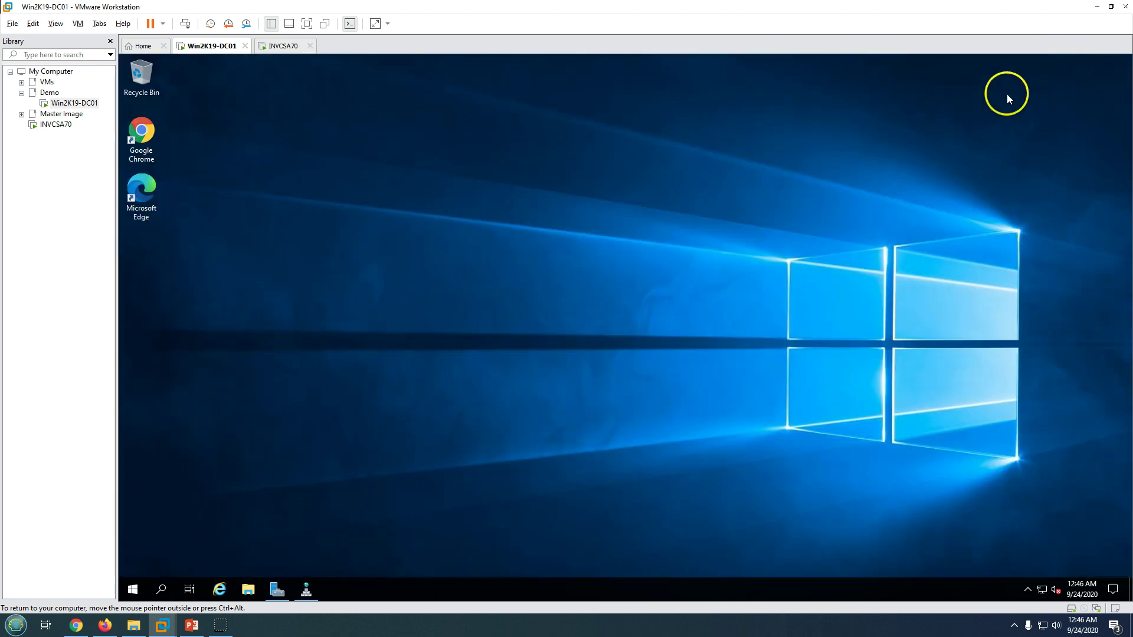
double_click(151, 136)
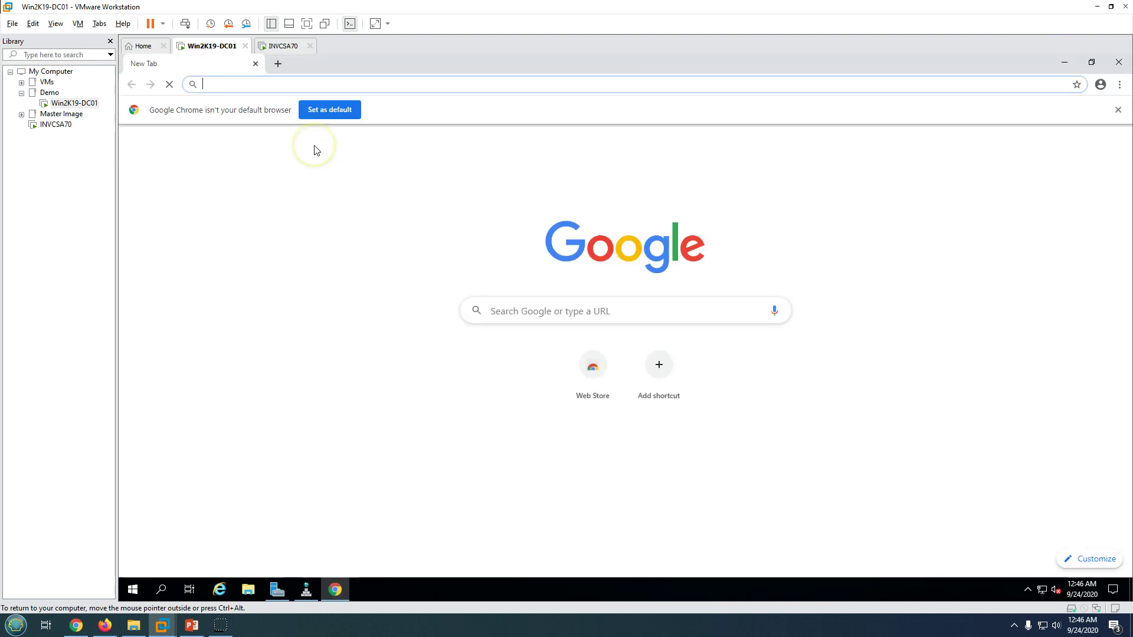
type("http")
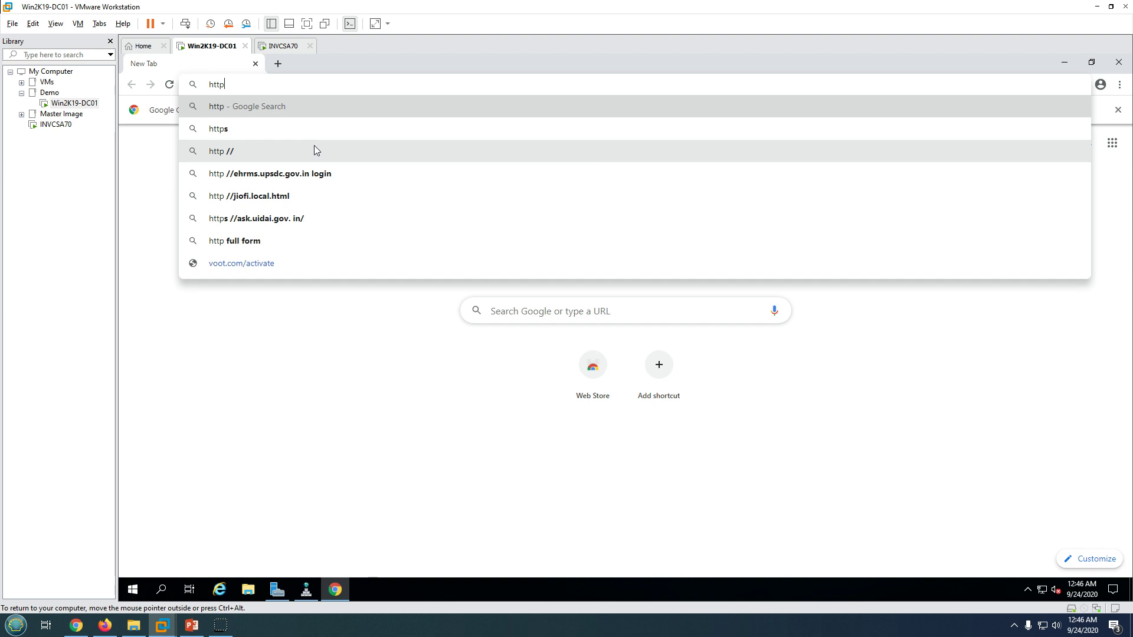
type("s:")
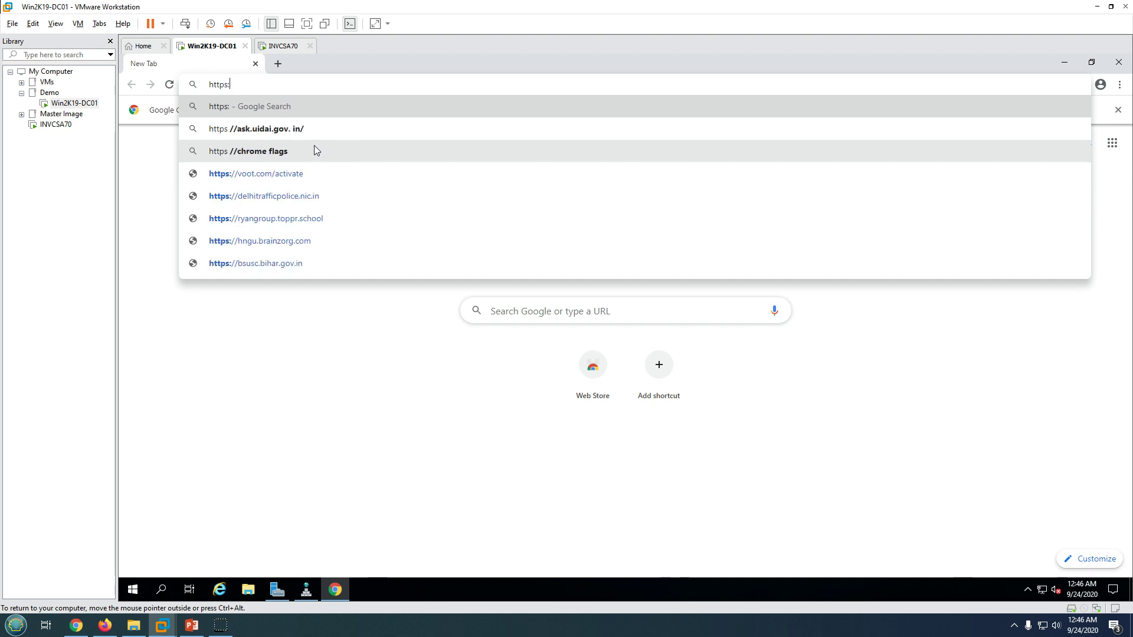
type("//in")
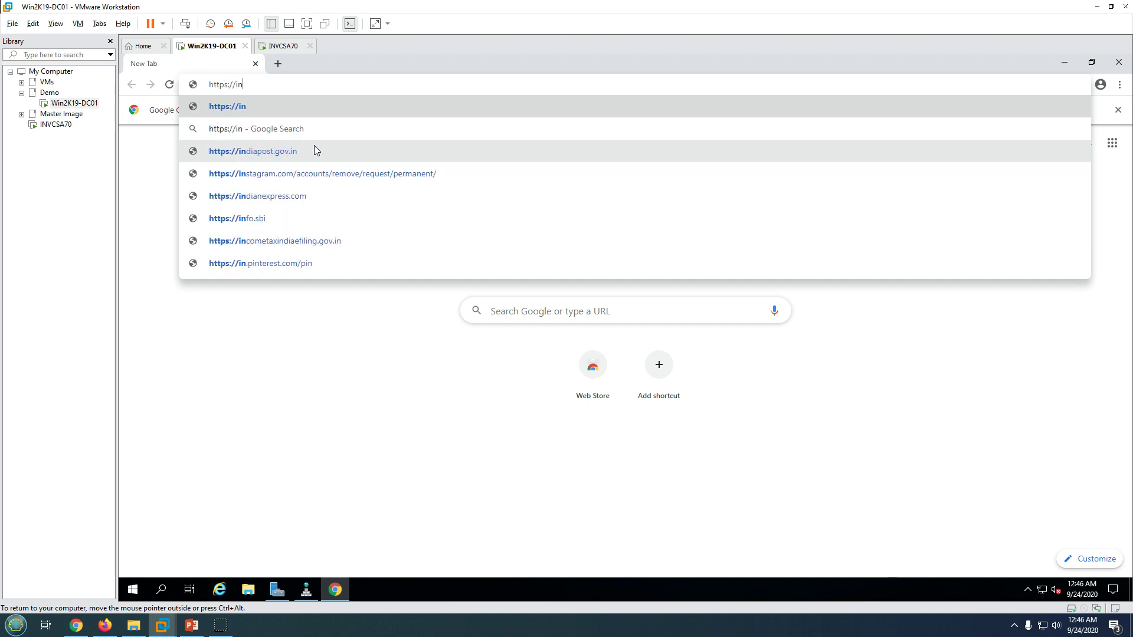
type("vc")
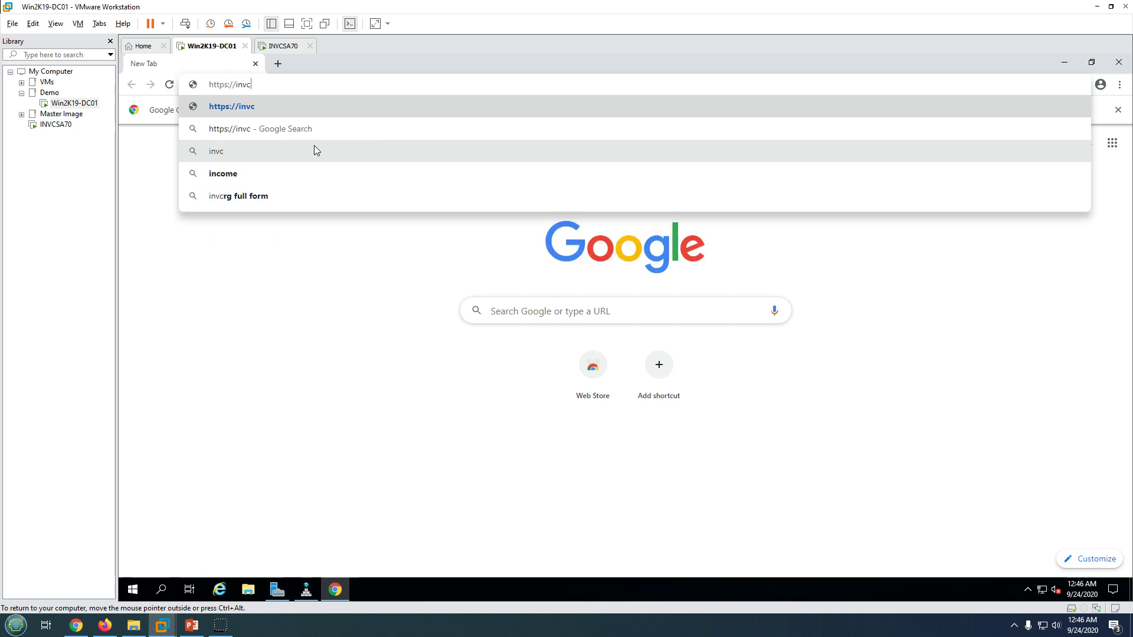
type("sa70.")
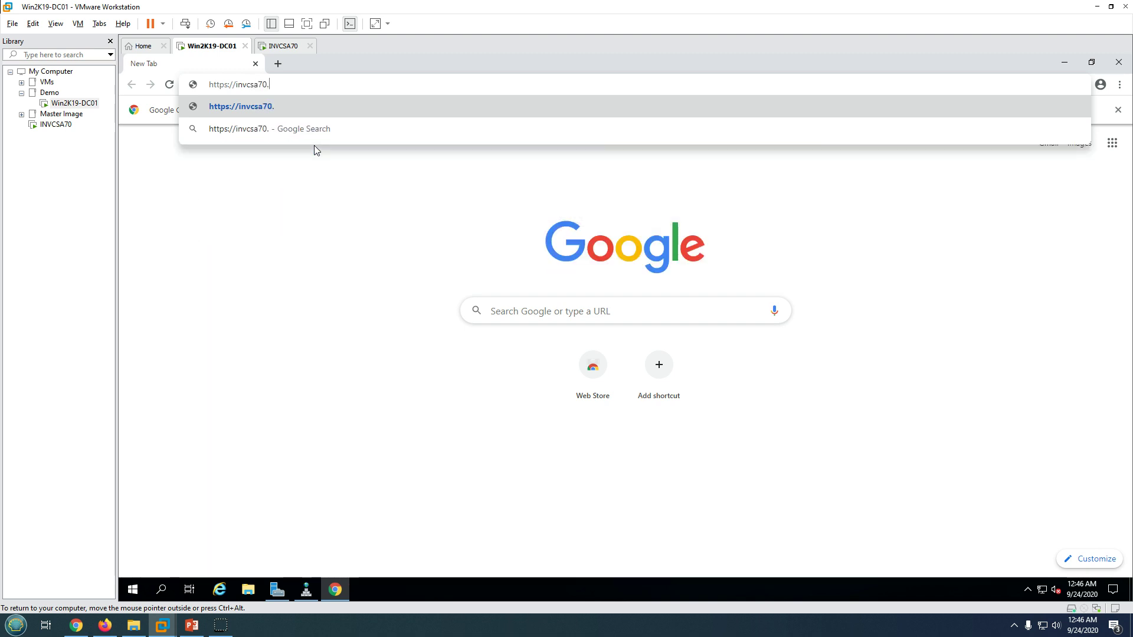
type("labshandson.com")
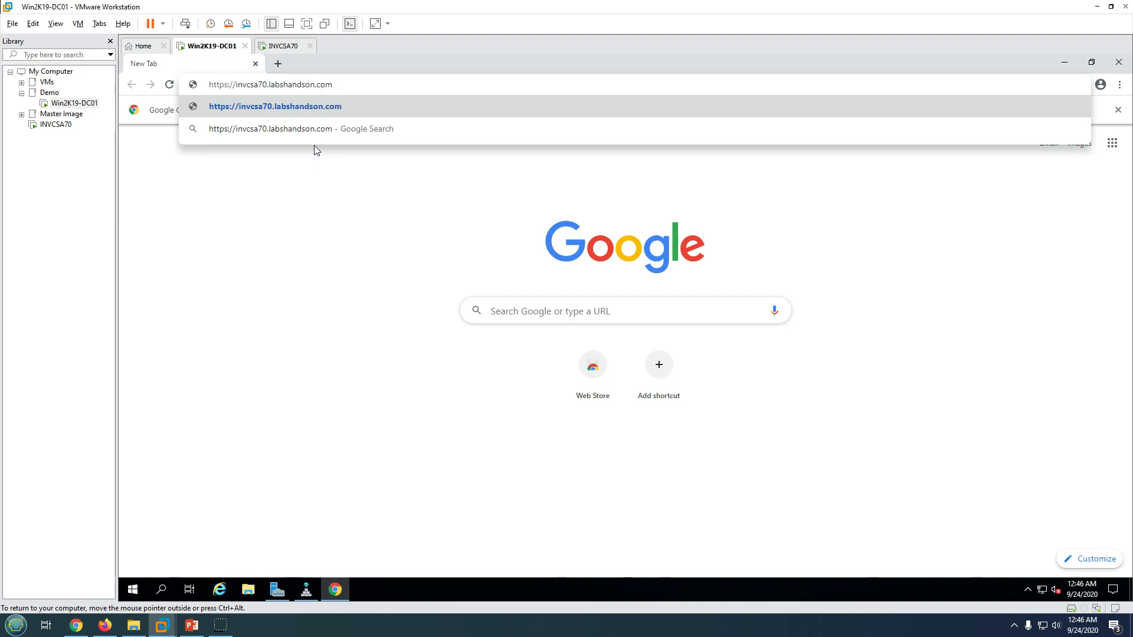
type(":5480")
key("Return")
Proceed past the certificate warning to invcsa70.labshandson.com and review the successful-installation notice.
left_click(472, 393)
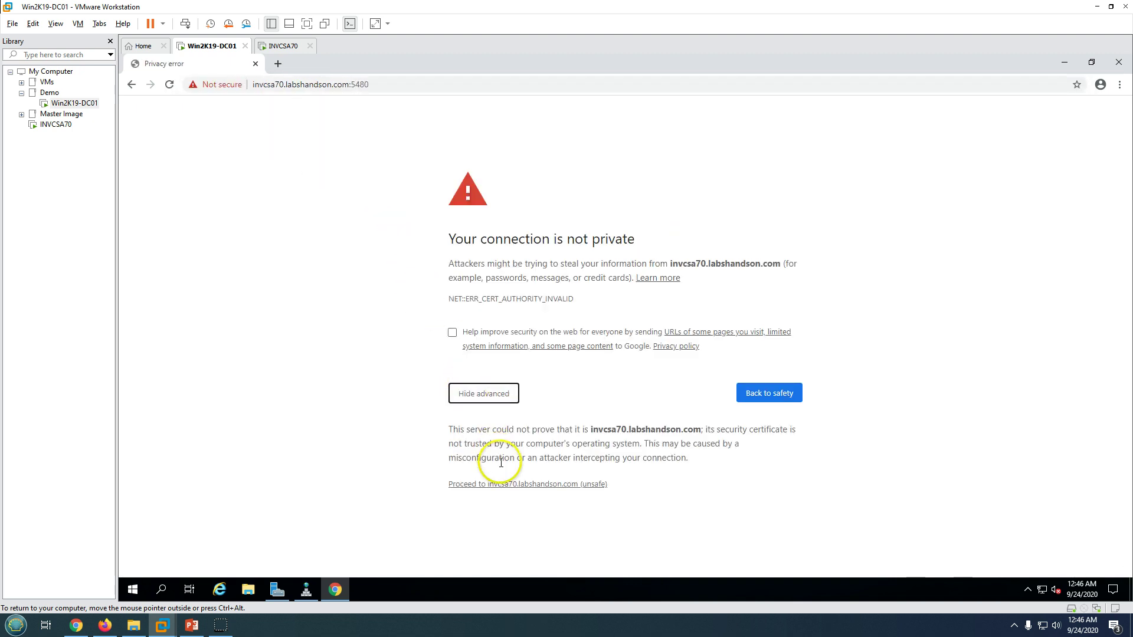
left_click(516, 485)
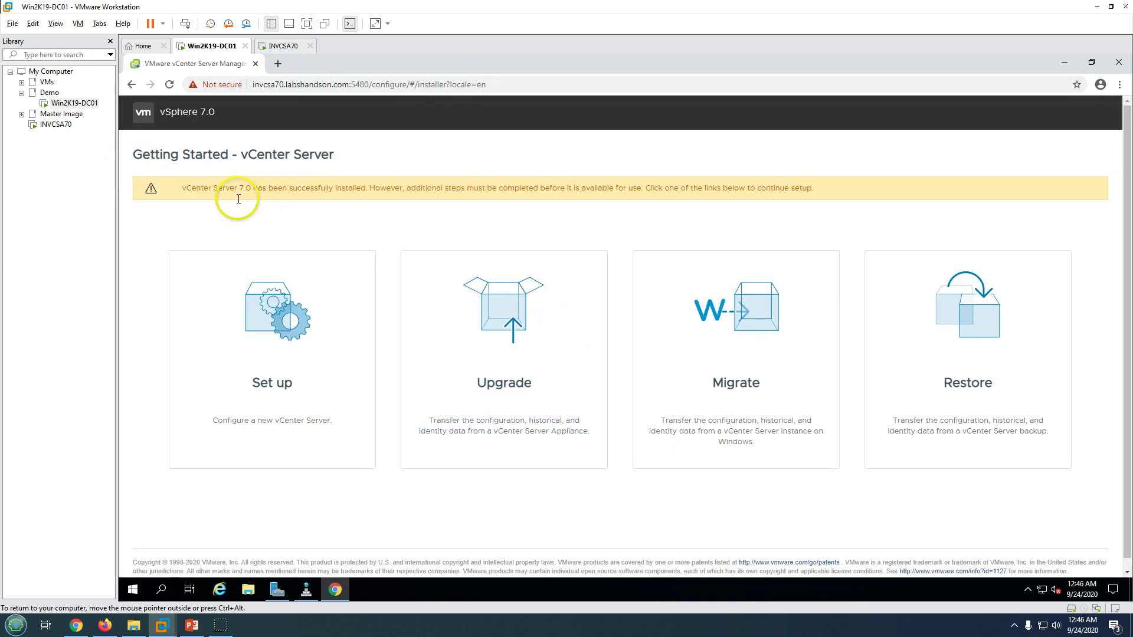
left_click_drag(193, 189, 682, 189)
left_click(533, 210)
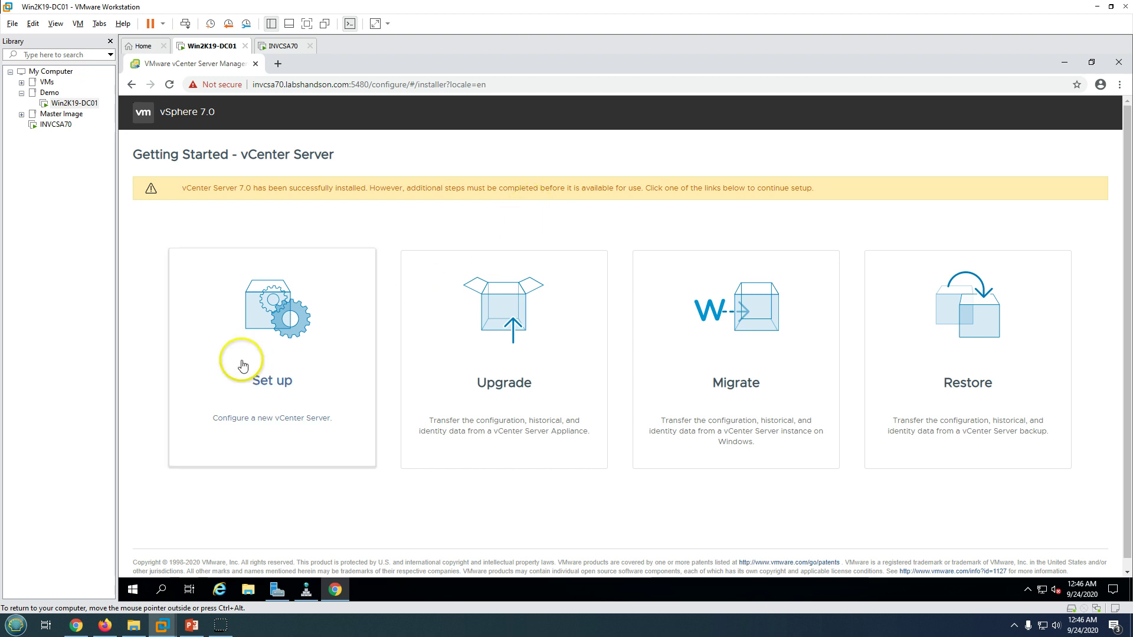
Choose Set up, then log in to the appliance as root with the root password.
left_click(280, 341)
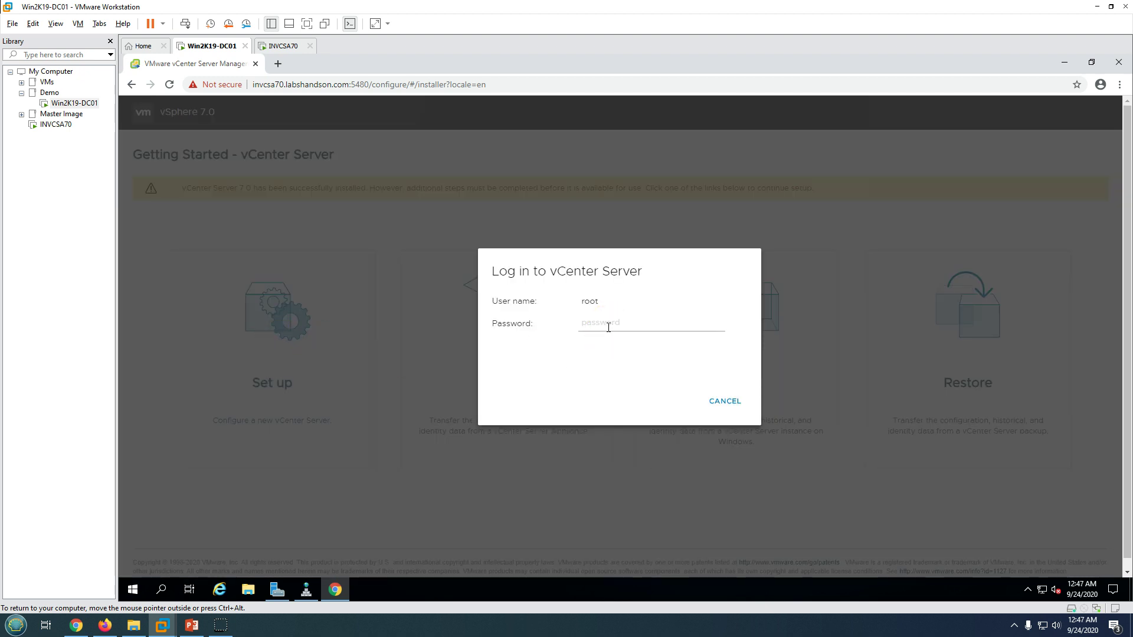
type("V")
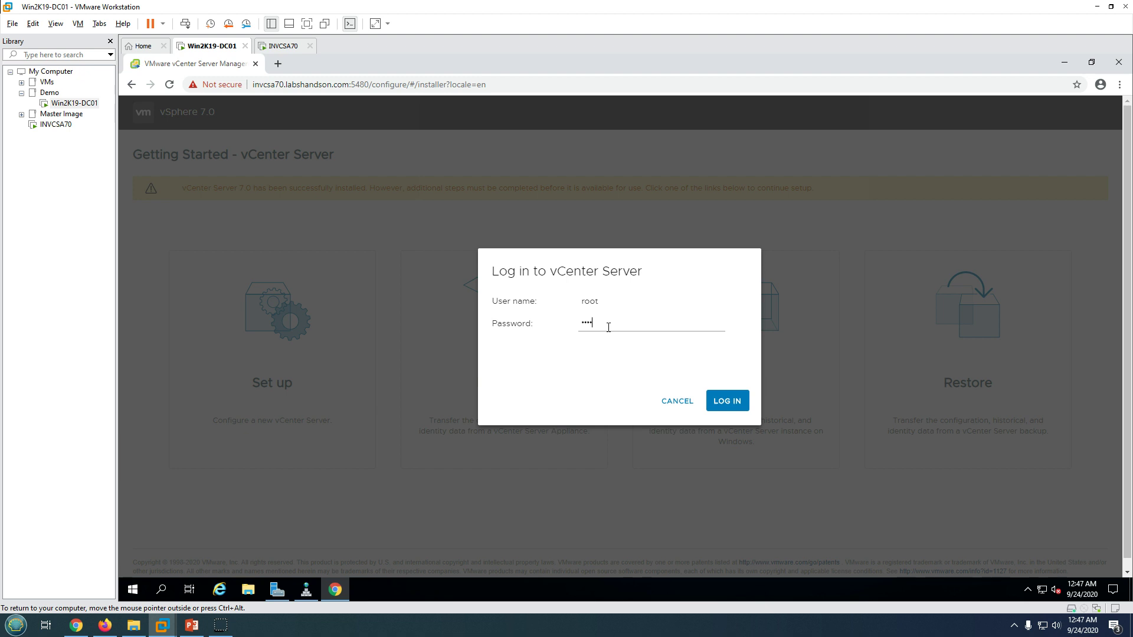
key("ctrl+a")
key("BackSpace")
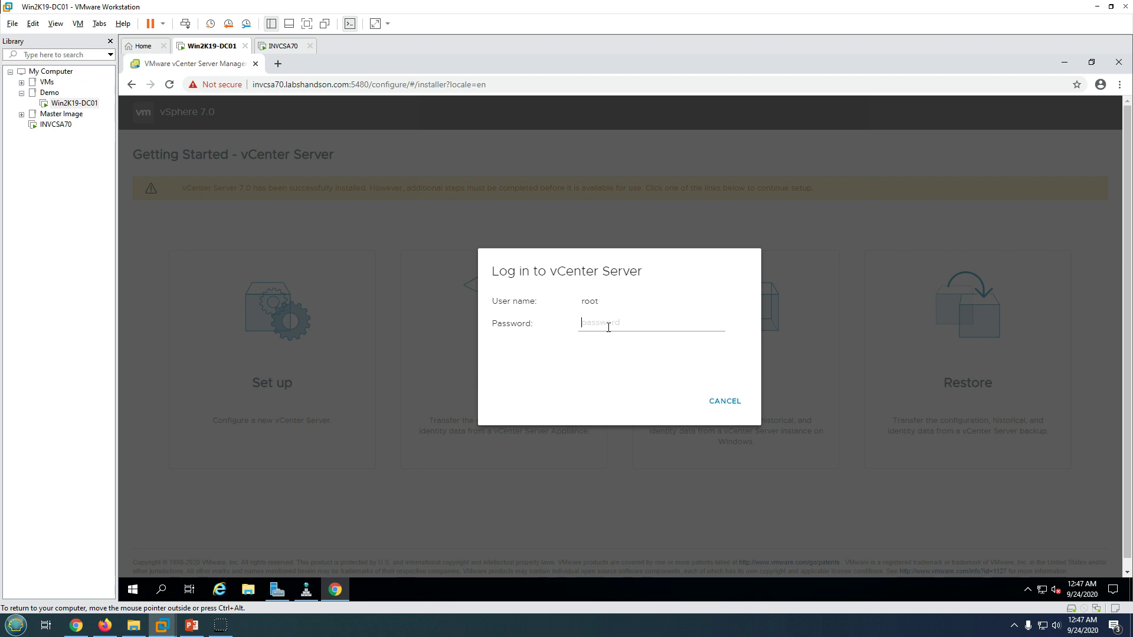
type("VMwa")
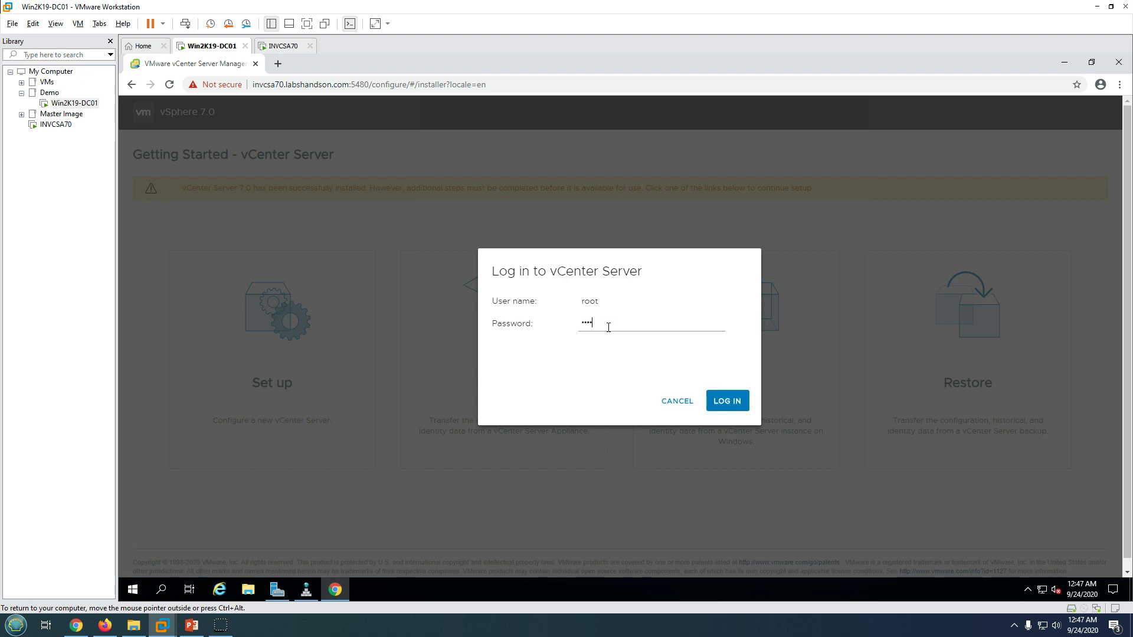
type("r")
left_click(726, 400)
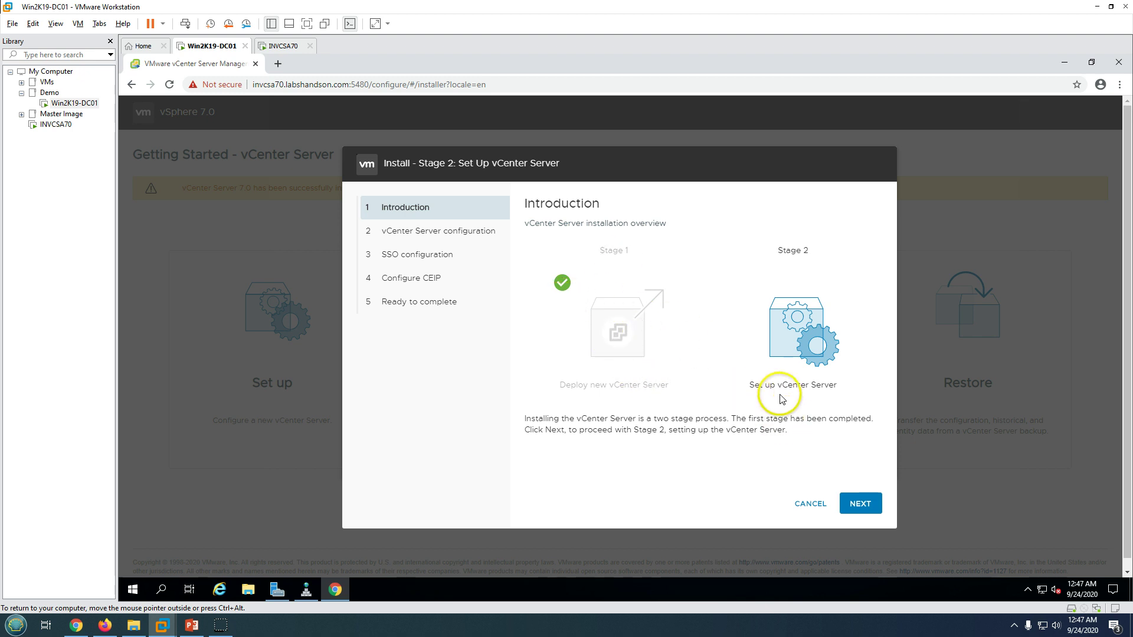
Move to the network configuration page and enter 192.168.1.1 as the alternate DNS server.
left_click(867, 505)
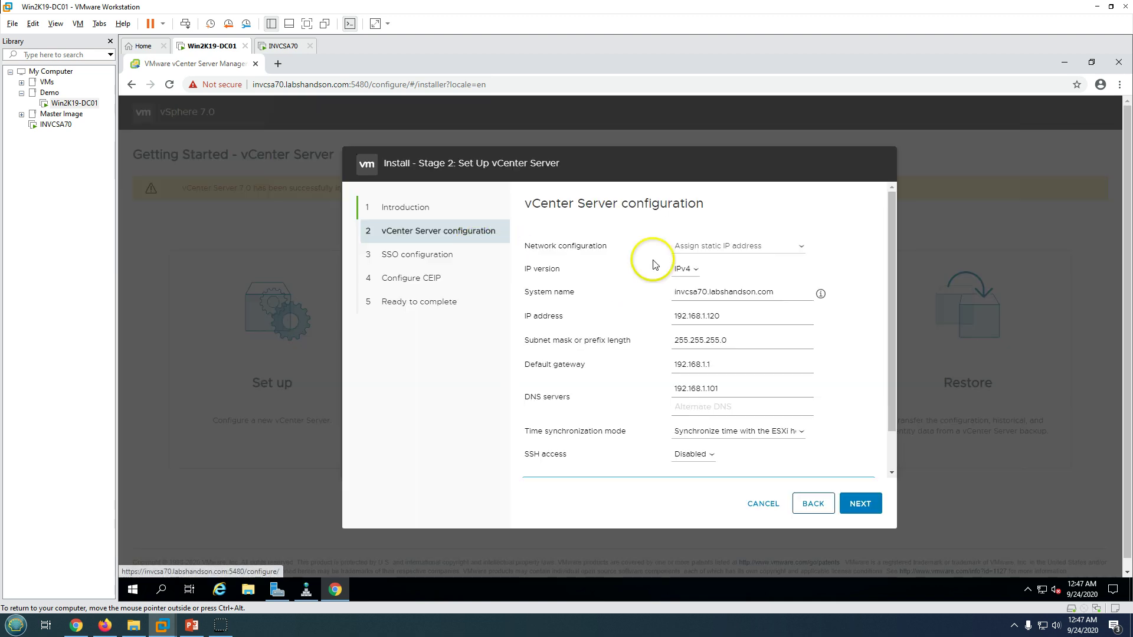
scroll(721, 361, "down", 1)
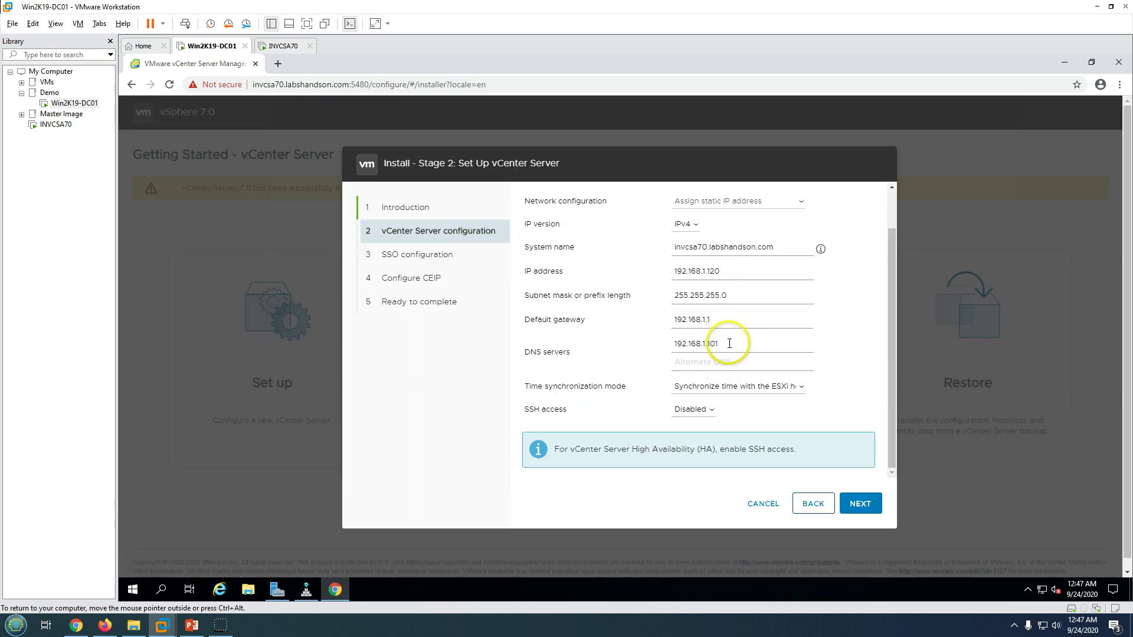
scroll(737, 368, "up", 1)
scroll(738, 385, "down", 1)
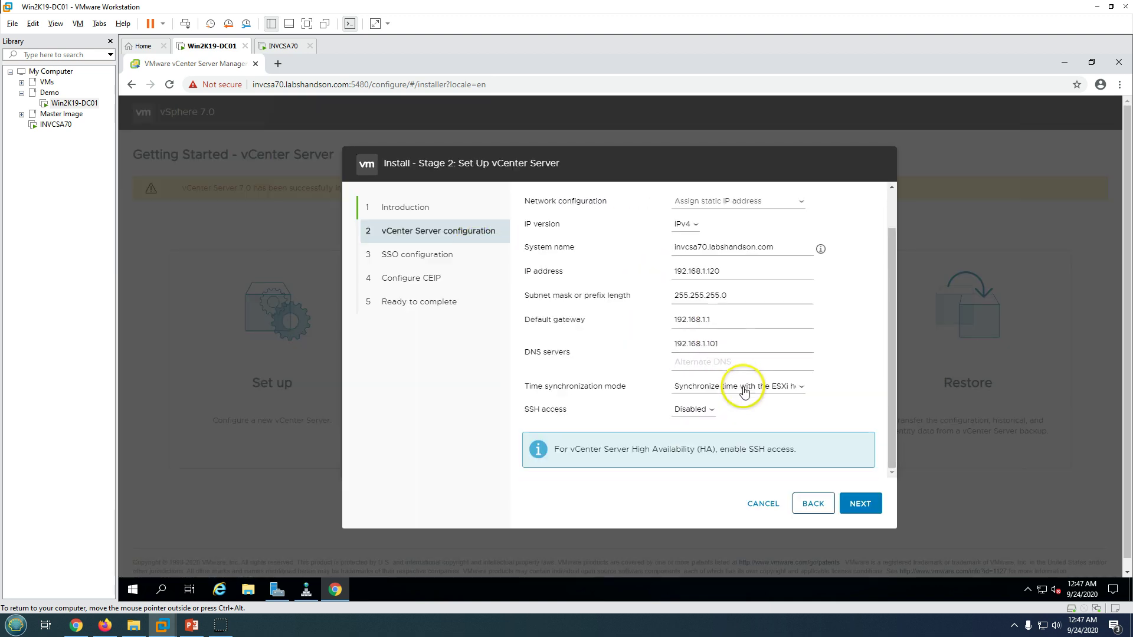
left_click(695, 361)
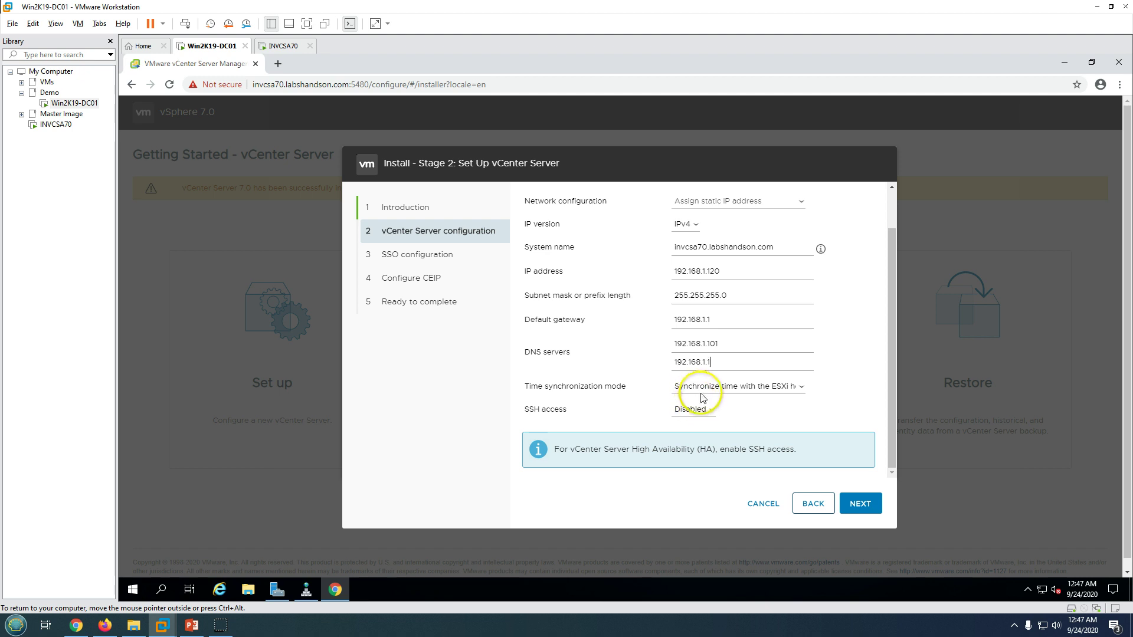
Set time synchronization to NTP server 192.168.1.101 and save the network settings.
left_click(705, 386)
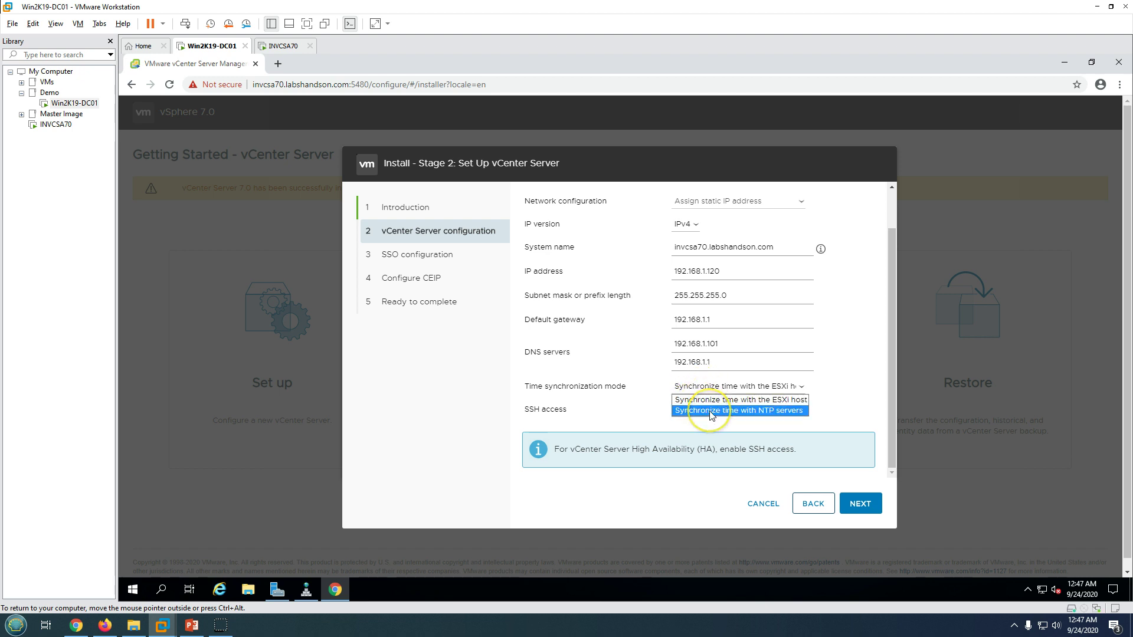
left_click(710, 411)
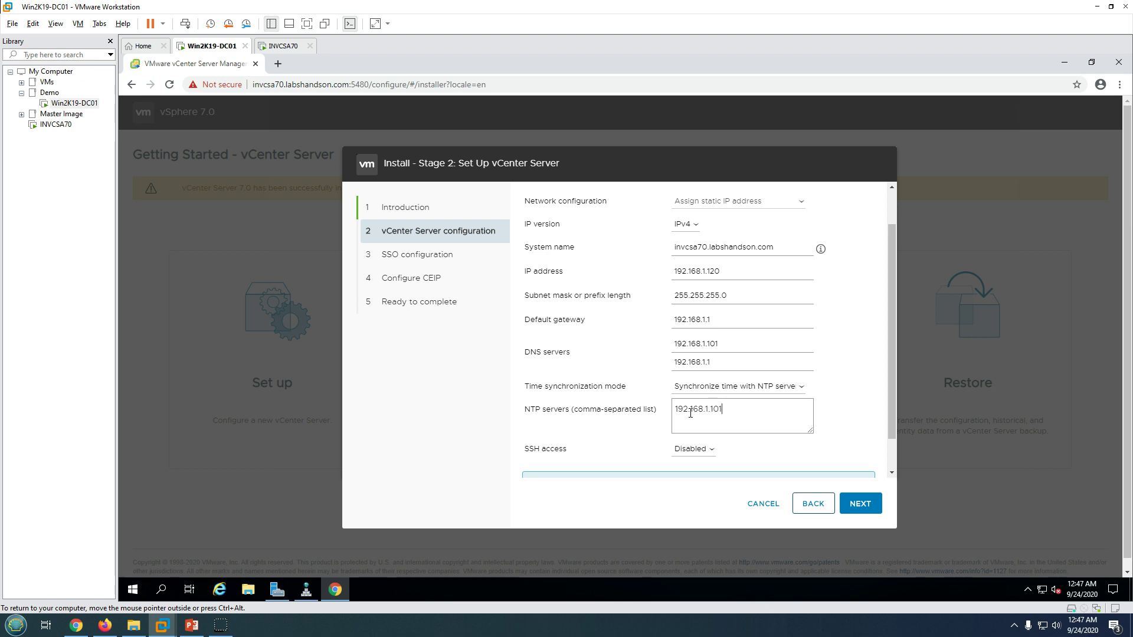
scroll(708, 419, "down", 1)
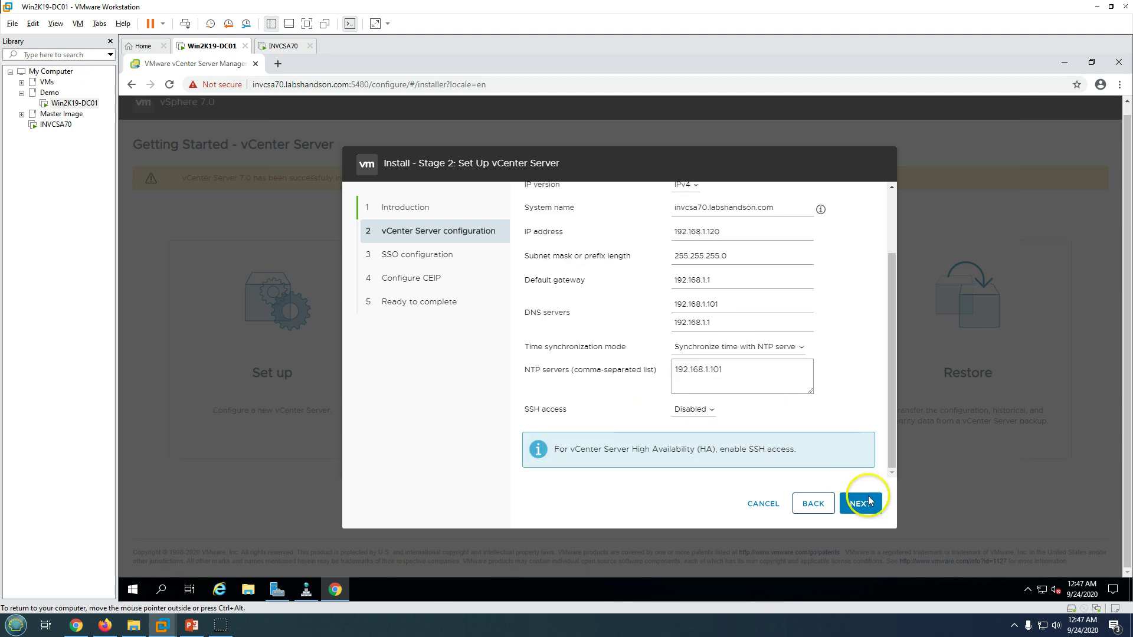
scroll(843, 384, "up", 2)
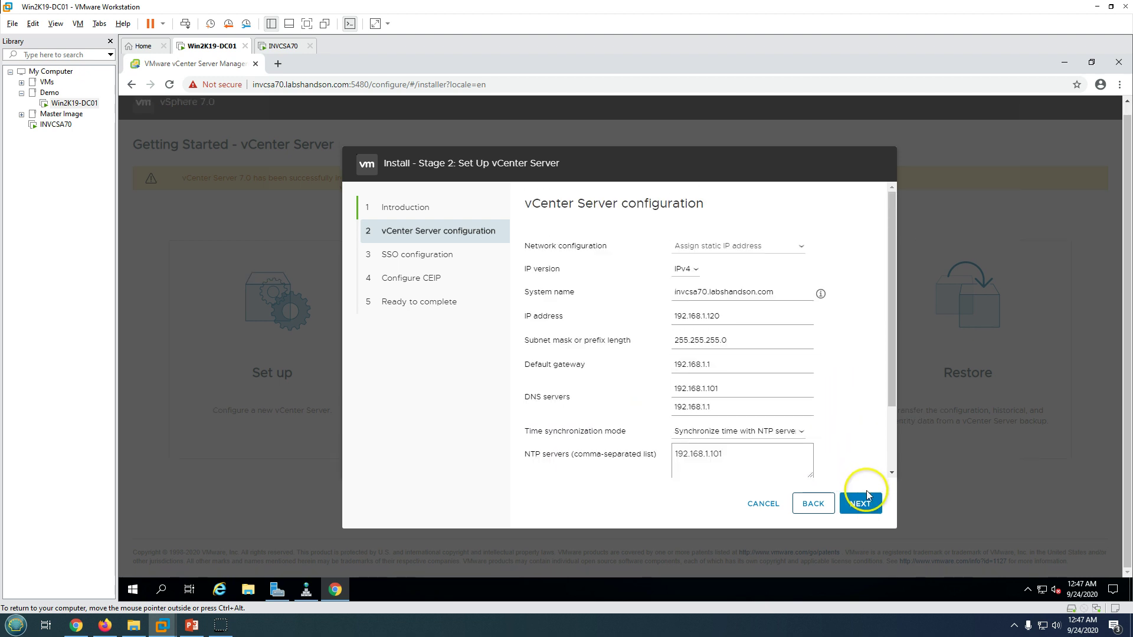
left_click_drag(774, 292, 767, 293)
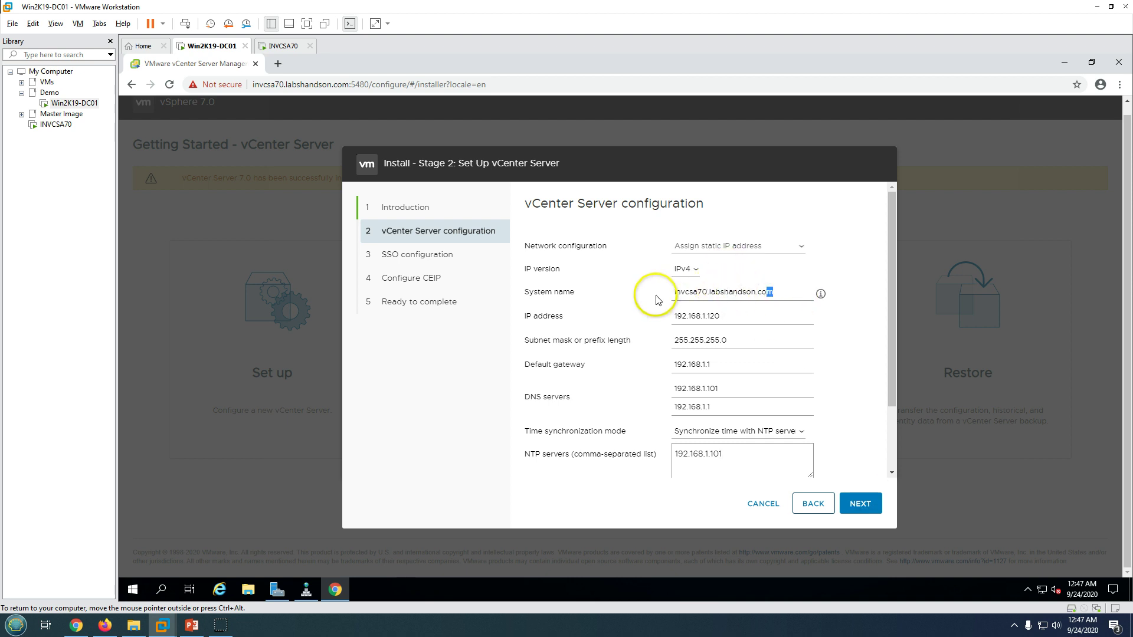
left_click_drag(657, 300, 666, 298)
scroll(858, 460, "down", 2)
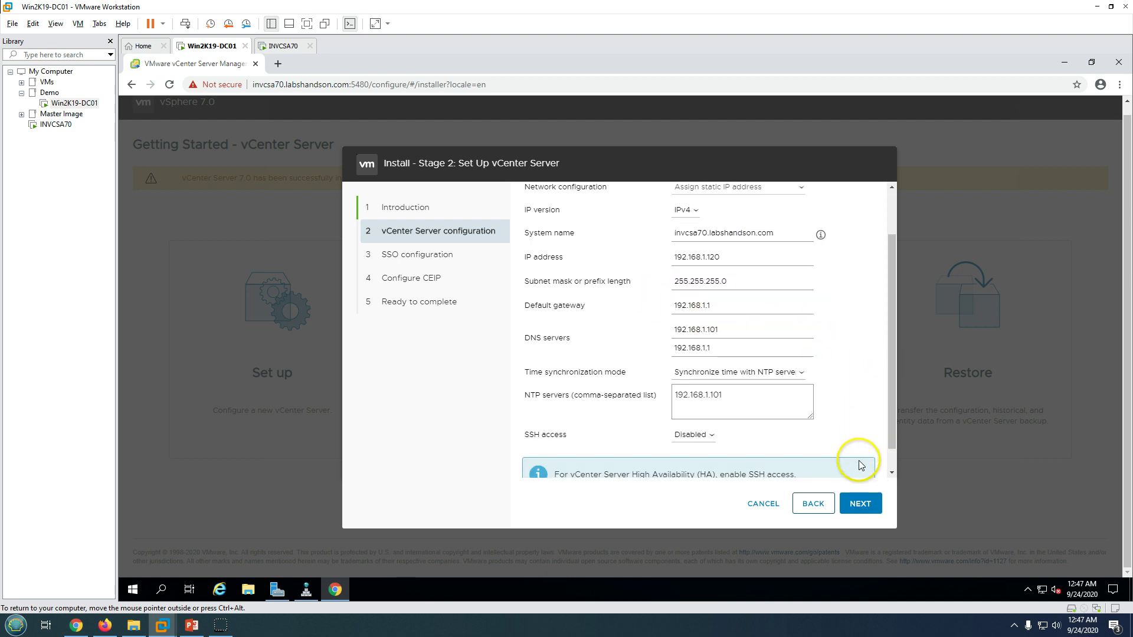
left_click(859, 504)
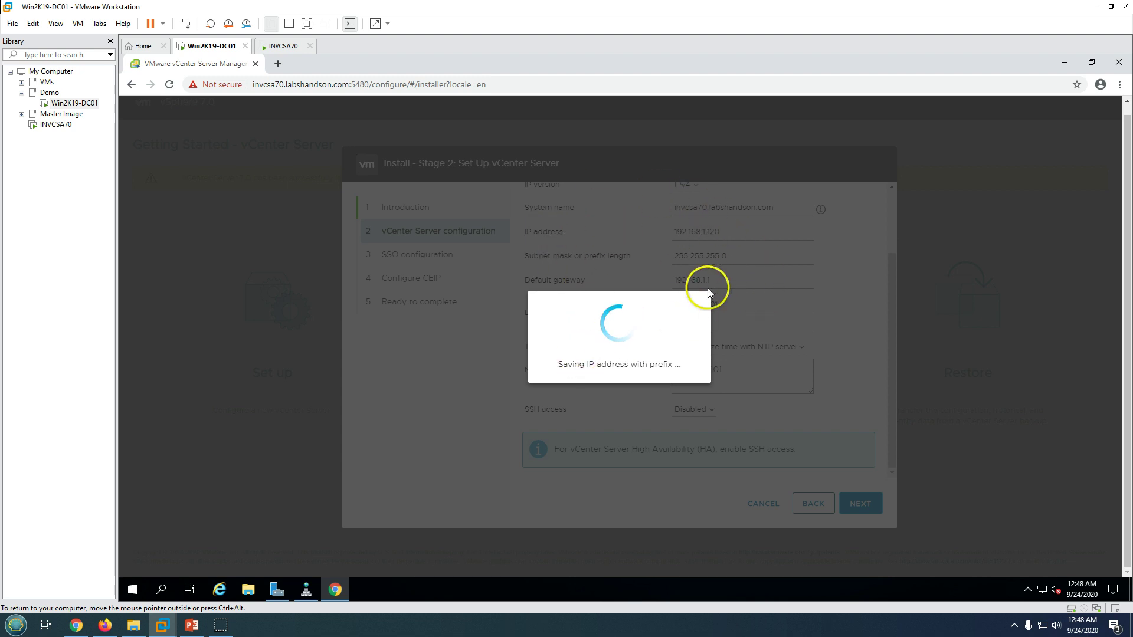
Check the INVCSA70 console, then enter vsphere.local as the new SSO domain name.
left_click(285, 52)
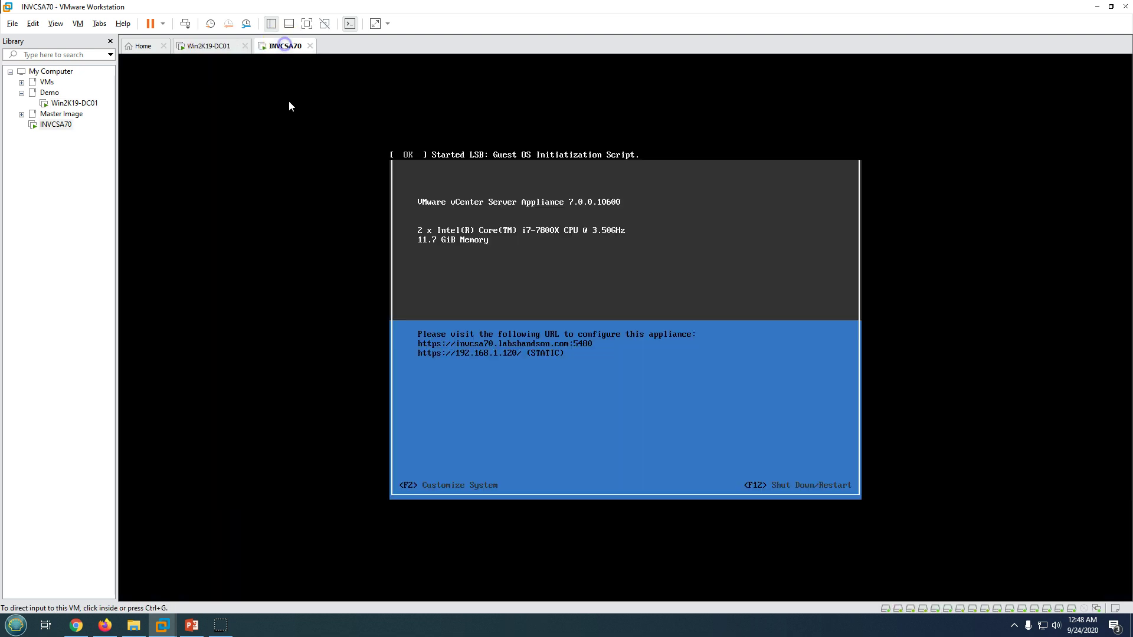
left_click(206, 50)
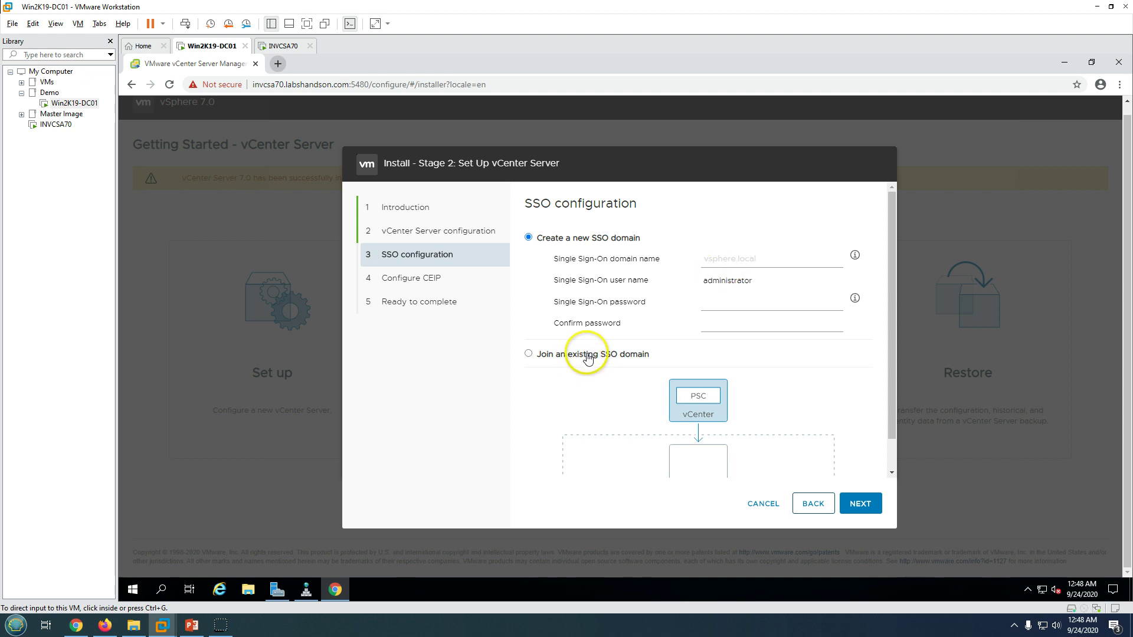
left_click(720, 257)
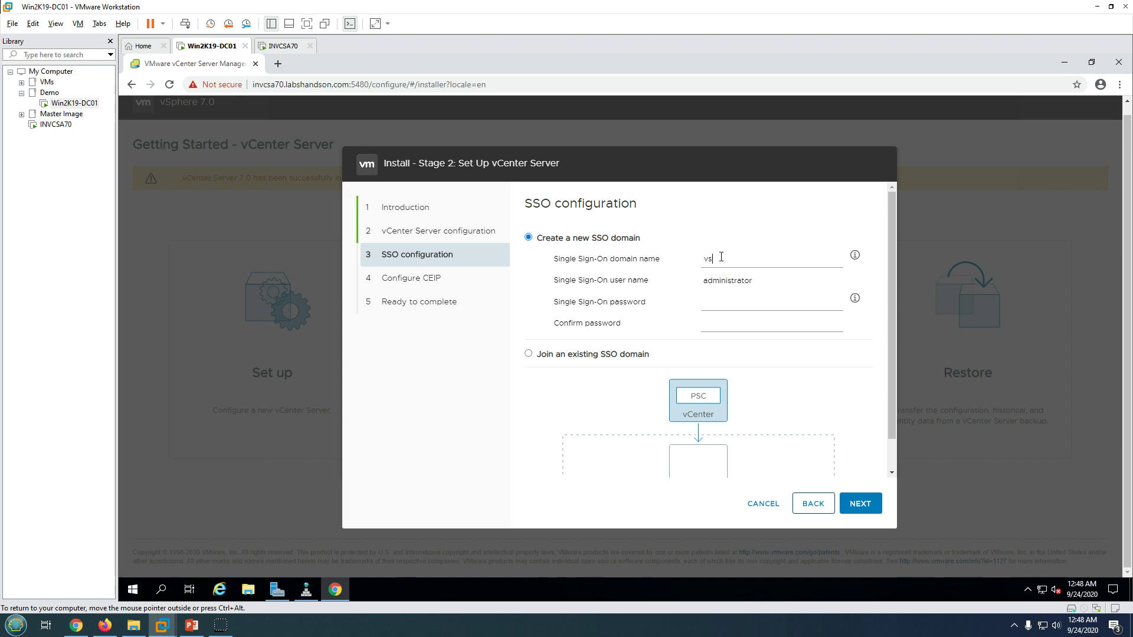
type("vsphere.local")
Set and confirm the SSO administrator password and continue to the CEIP step.
left_click(733, 301)
type("VMware")
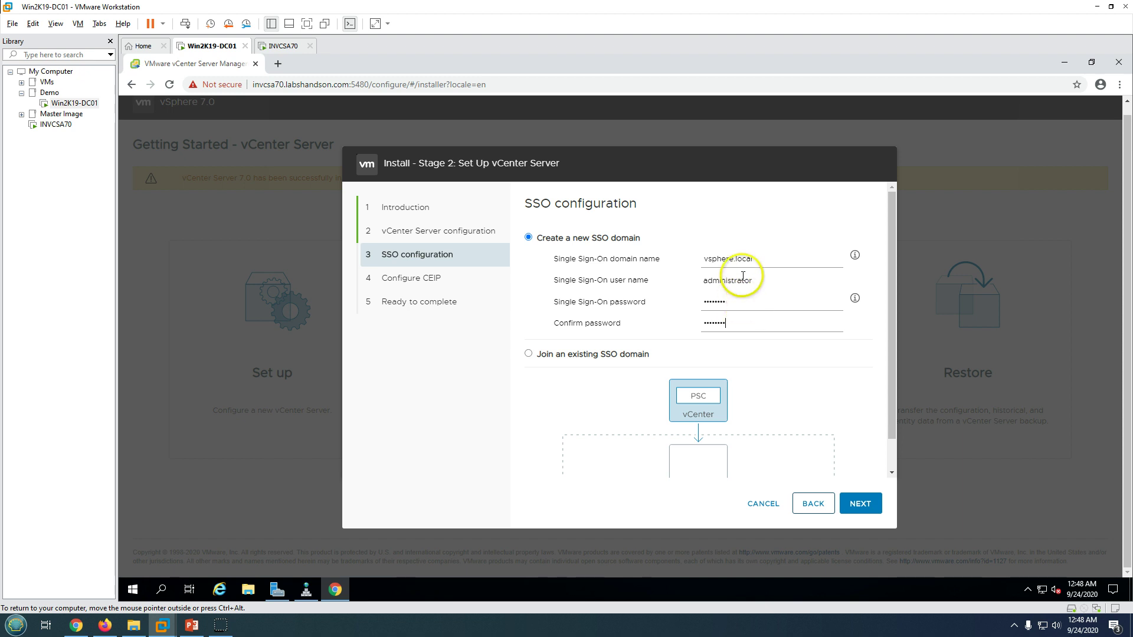
scroll(808, 442, "down", 1)
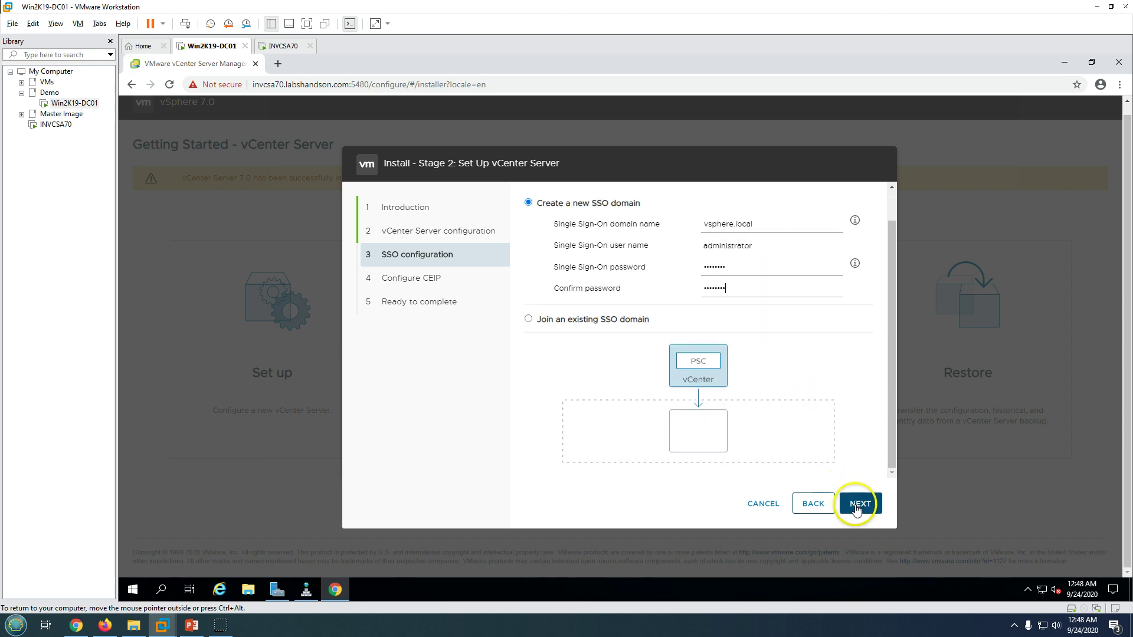
left_click(857, 508)
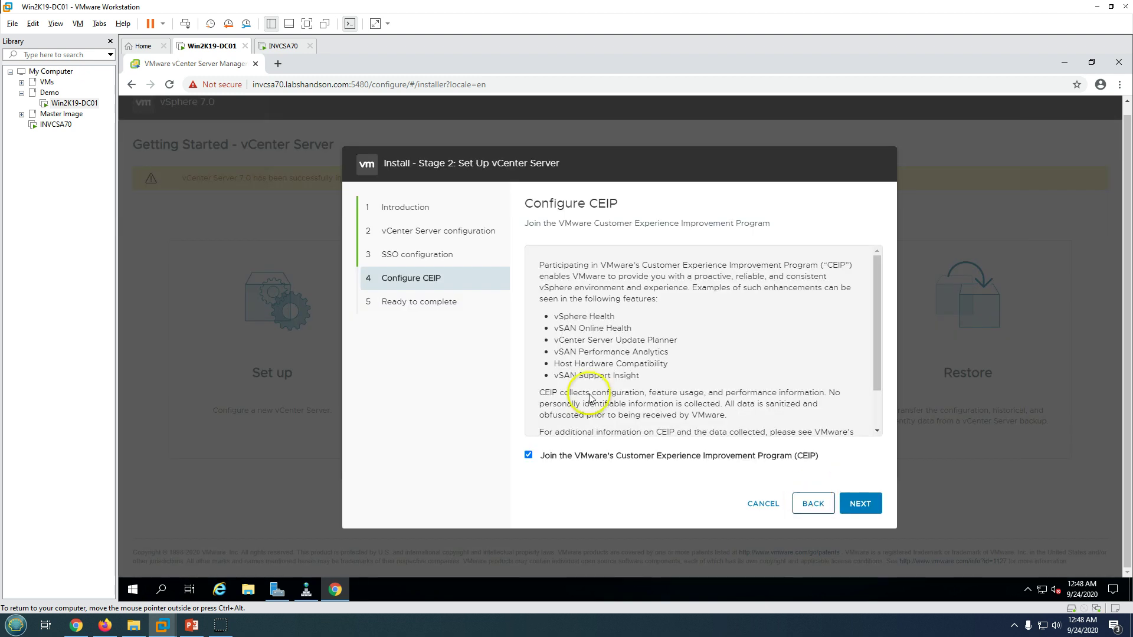
Opt out of CEIP and review the Ready to complete settings summary.
left_click(529, 457)
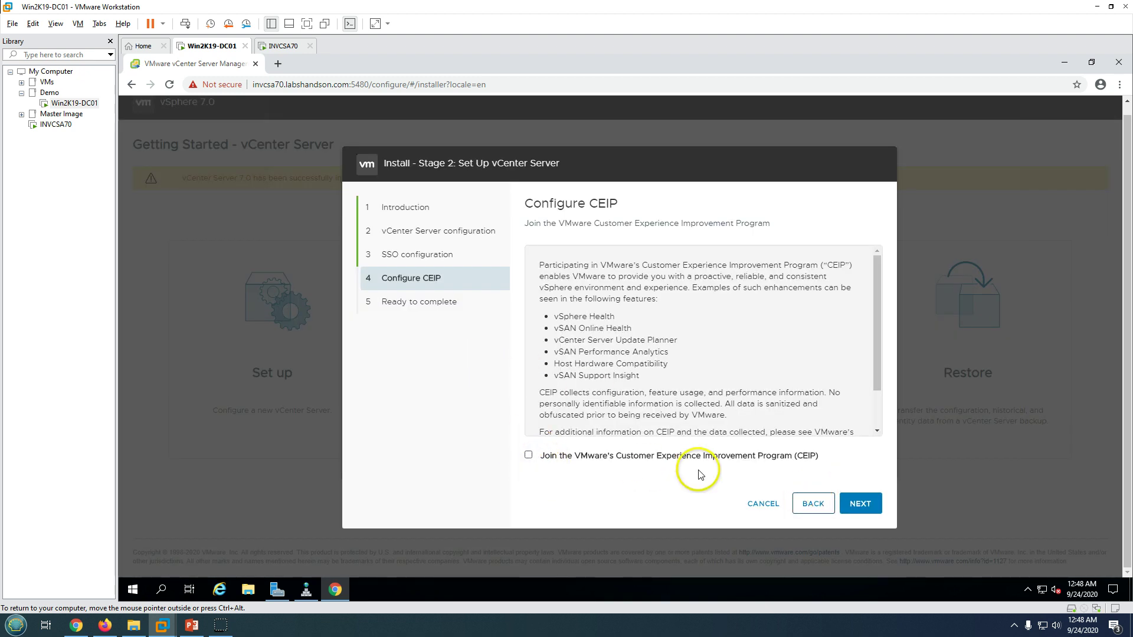
left_click(861, 504)
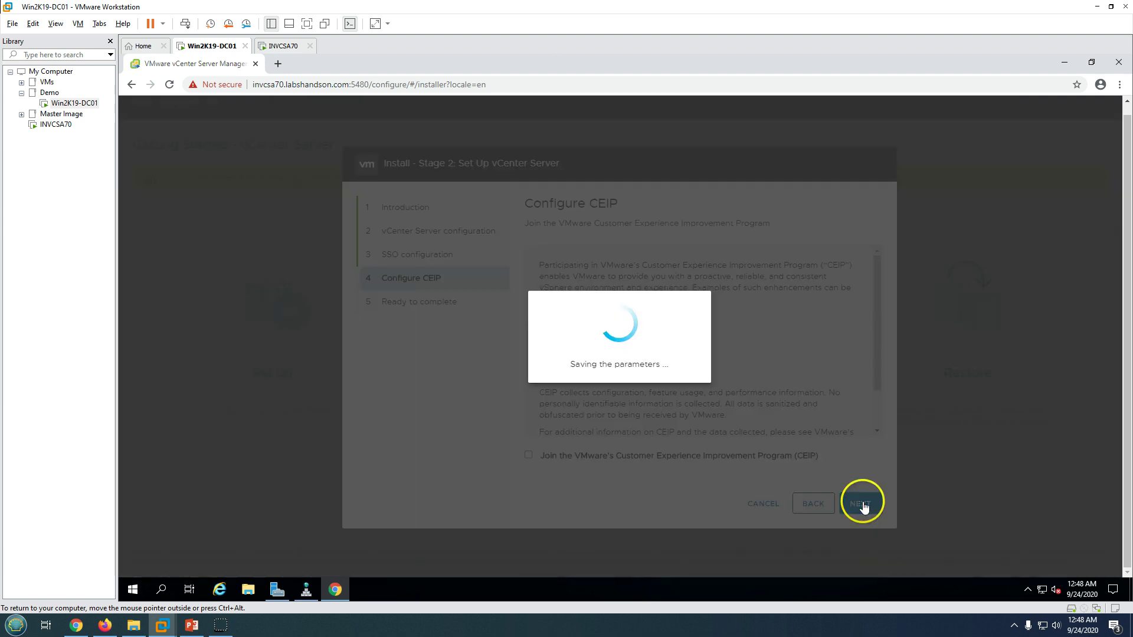
scroll(724, 353, "down", 1)
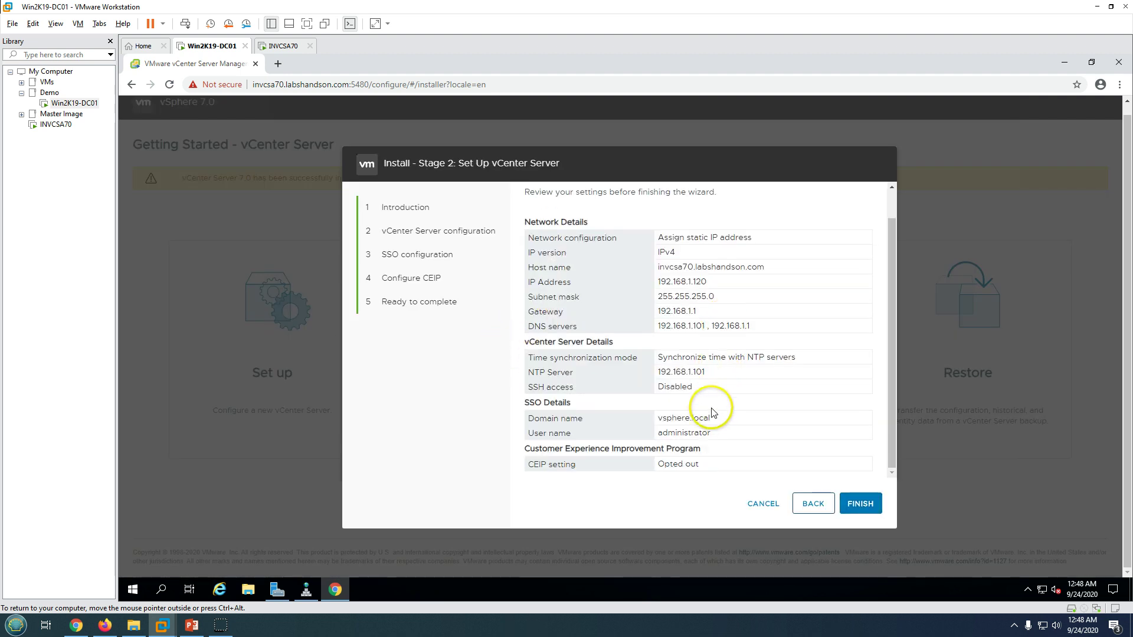
scroll(708, 413, "up", 1)
left_click_drag(668, 269, 759, 336)
scroll(720, 425, "down", 1)
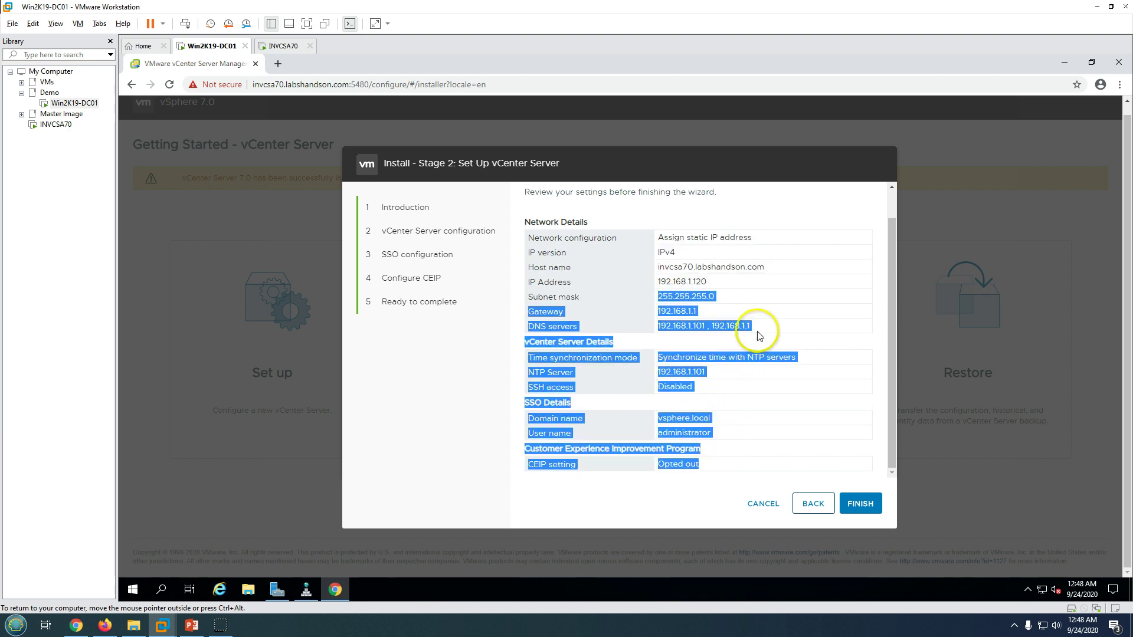
scroll(746, 377, "up", 1)
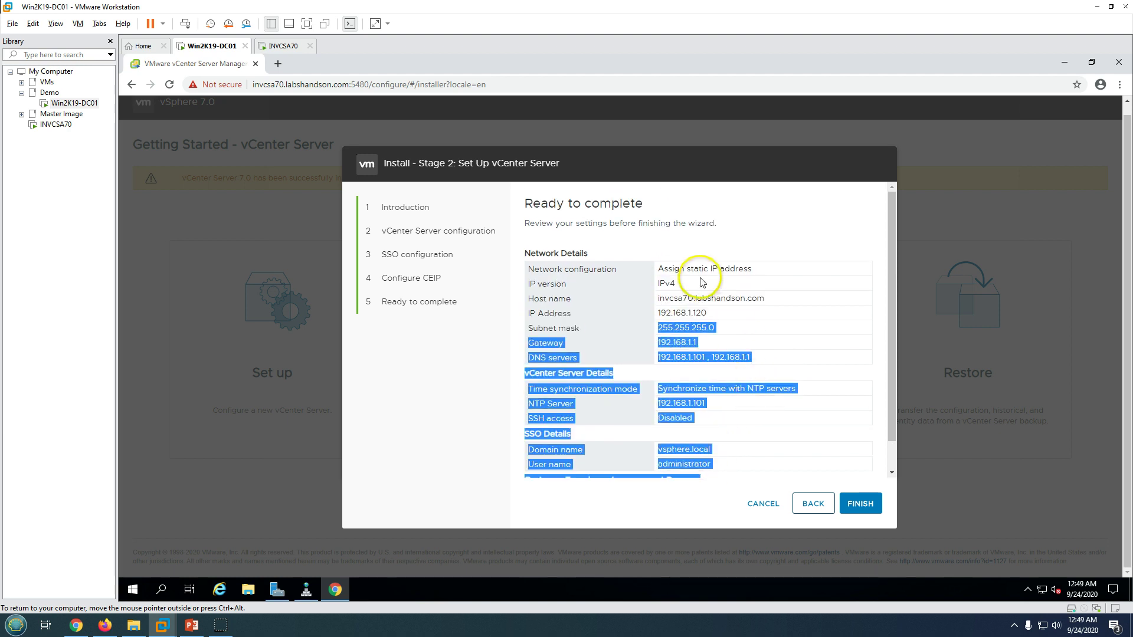
Finish Stage 2 and confirm the warning that the install cannot be stopped.
left_click(858, 503)
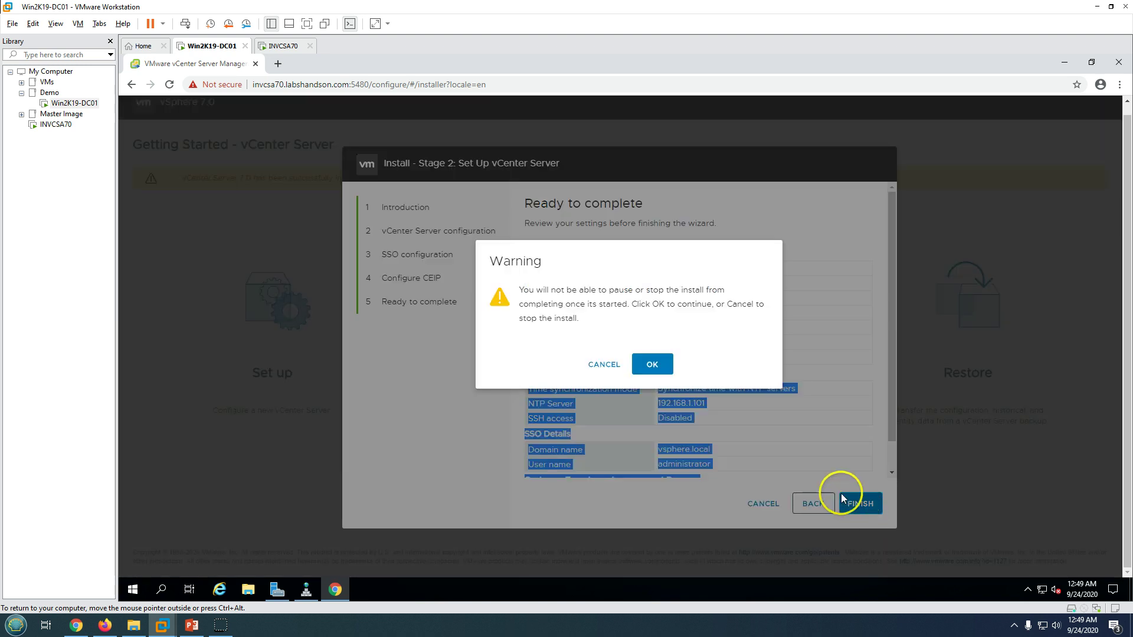
left_click_drag(535, 290, 702, 305)
left_click(587, 303)
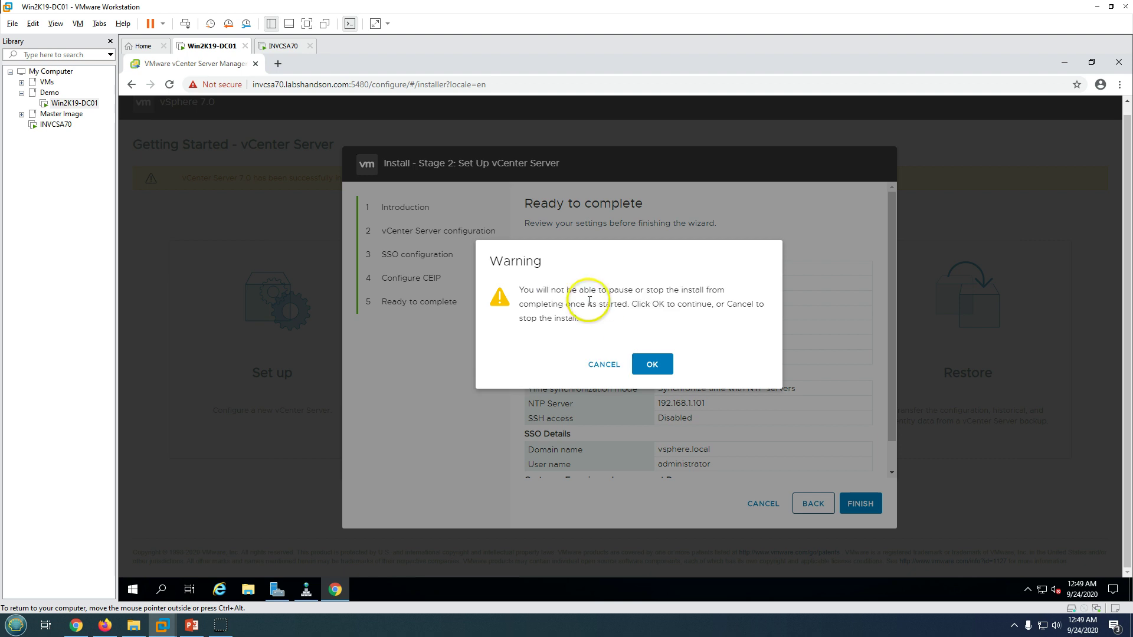
left_click(653, 365)
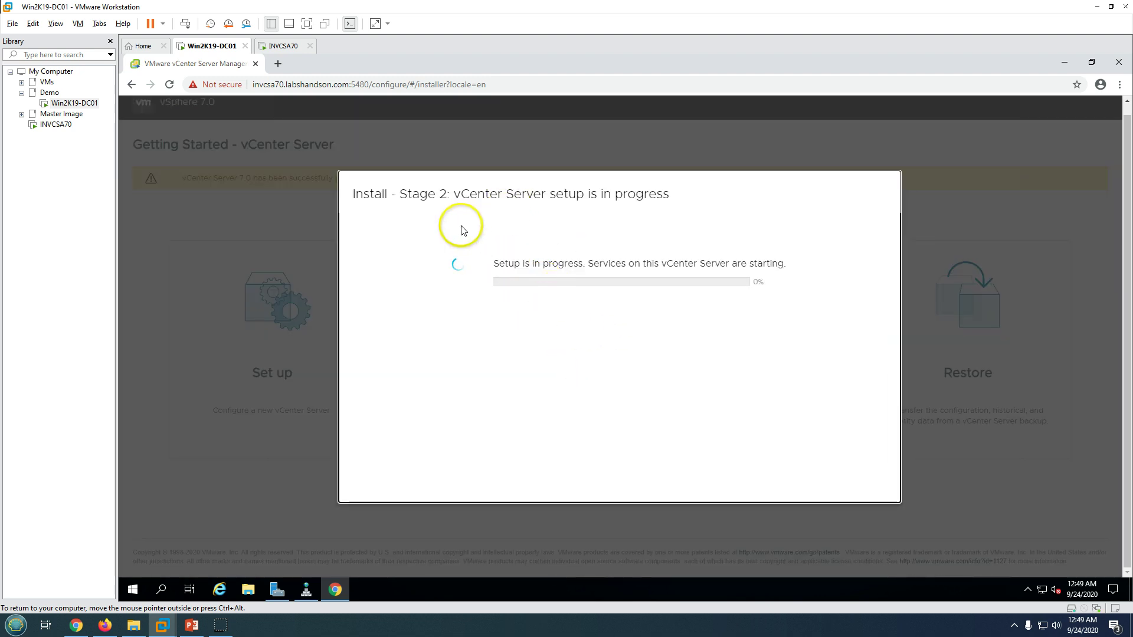
Watch the setup progress, briefly checking the INVCSA70 console before returning to Win2K19-DC01.
left_click_drag(413, 192, 518, 246)
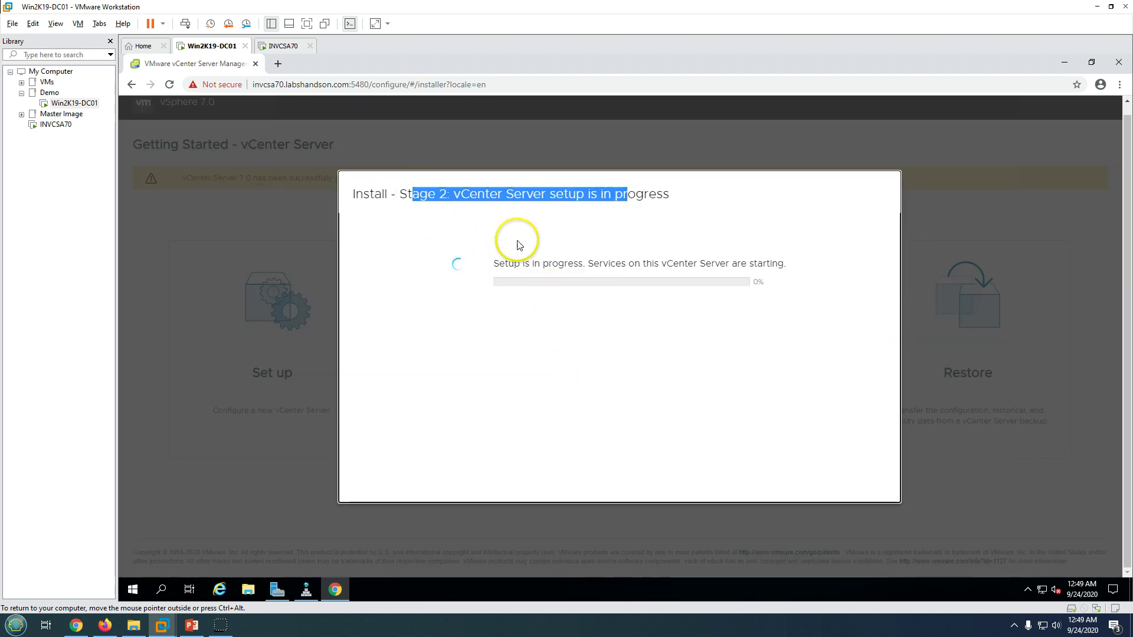
left_click(483, 348)
left_click(304, 49)
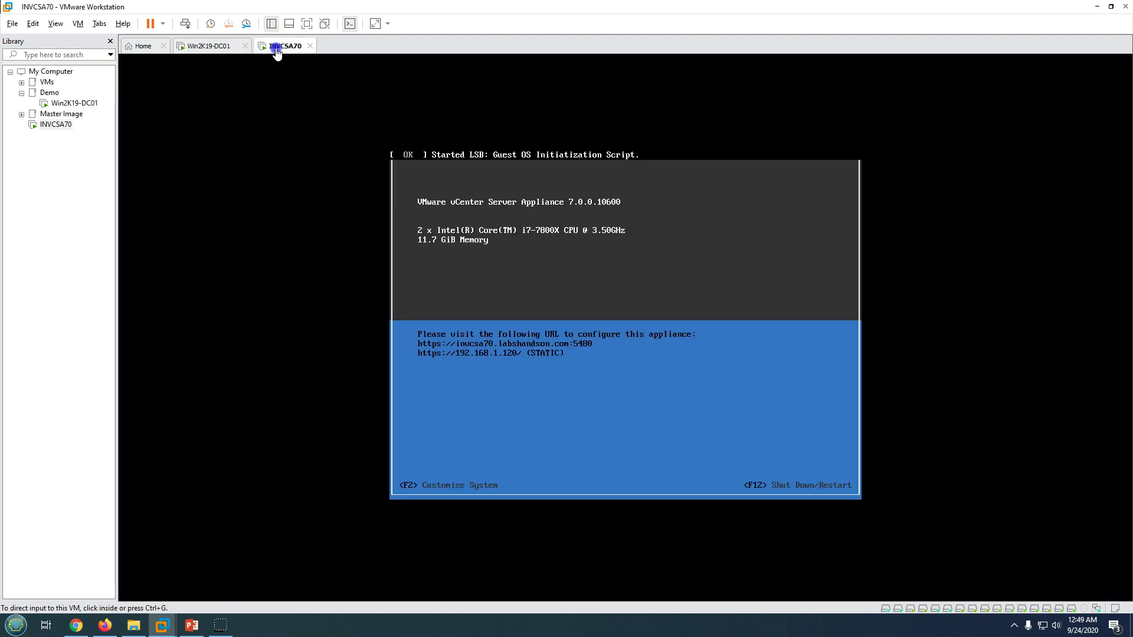
left_click(215, 47)
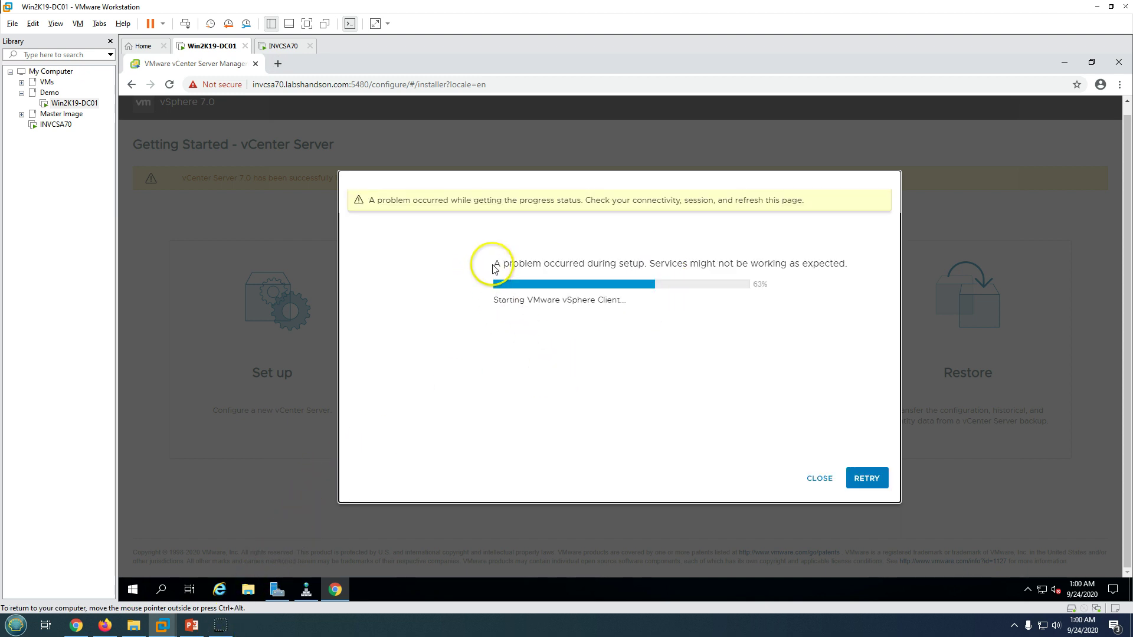
After the setup problem message, sign in to vCenter Server Management as root.
left_click_drag(494, 269, 726, 263)
left_click(546, 372)
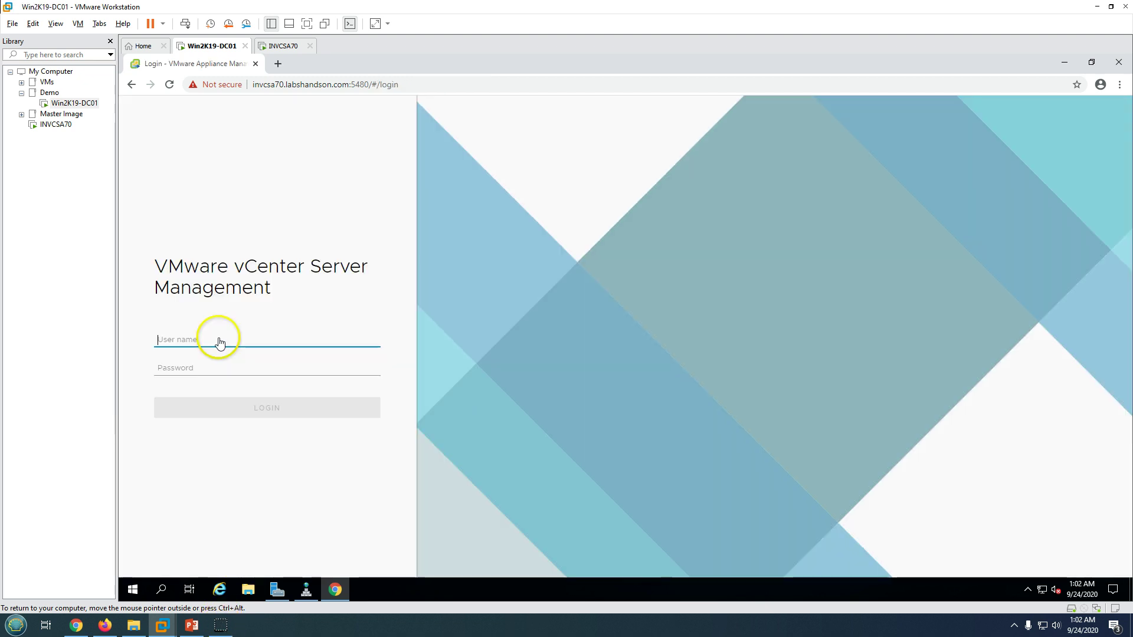
type("ot")
key("Tab")
type("V")
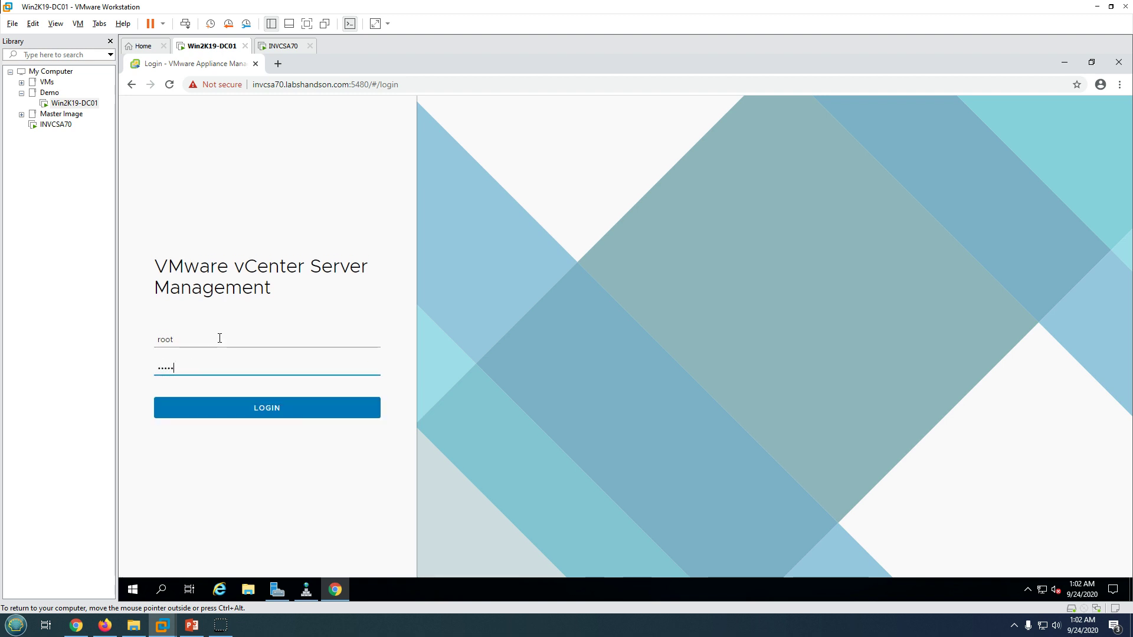
key("Return")
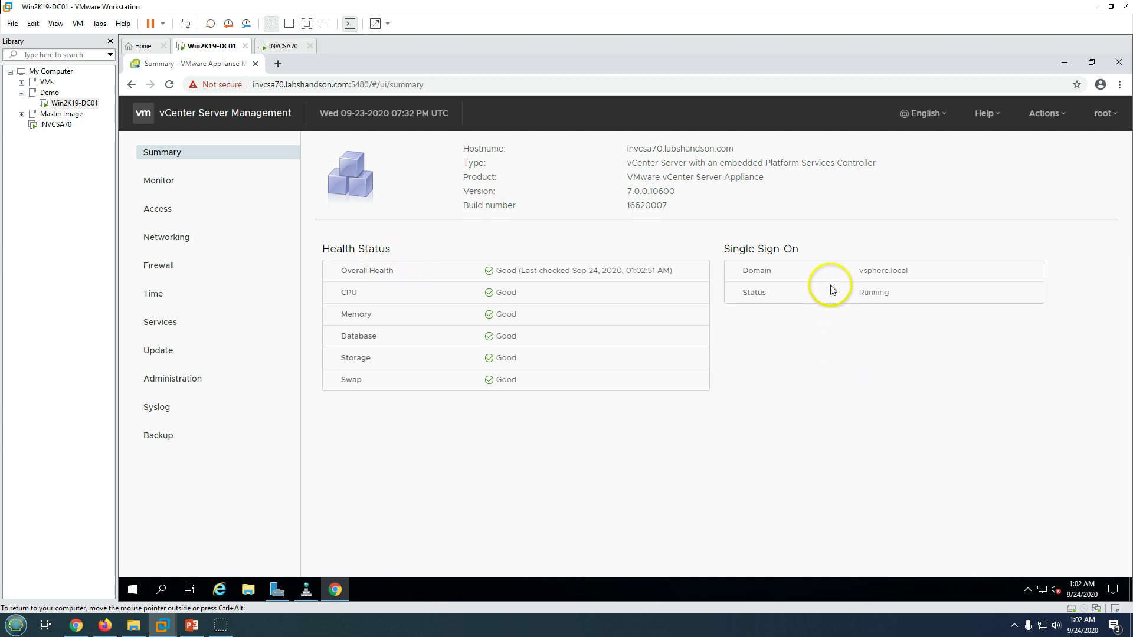
Review the Single Sign-On details on the Summary and select the server address in the URL.
mouse_move(733, 247)
left_mouse_down()
mouse_move(922, 286)
mouse_move(872, 296)
mouse_move(801, 453)
mouse_move(507, 456)
left_mouse_up()
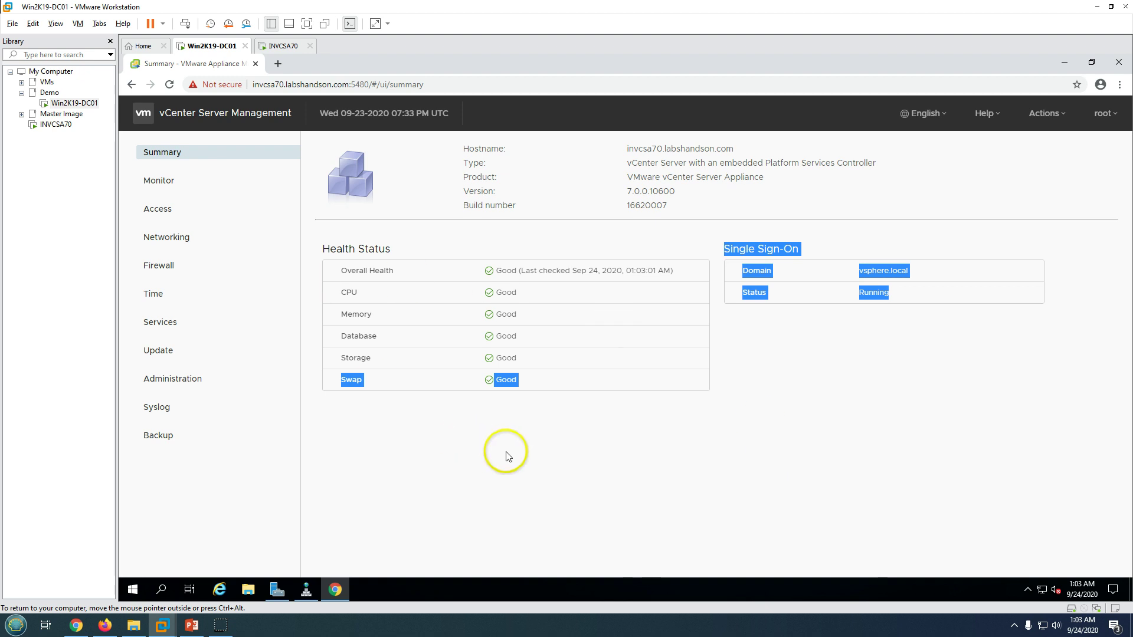
left_click(507, 456)
left_click(343, 85)
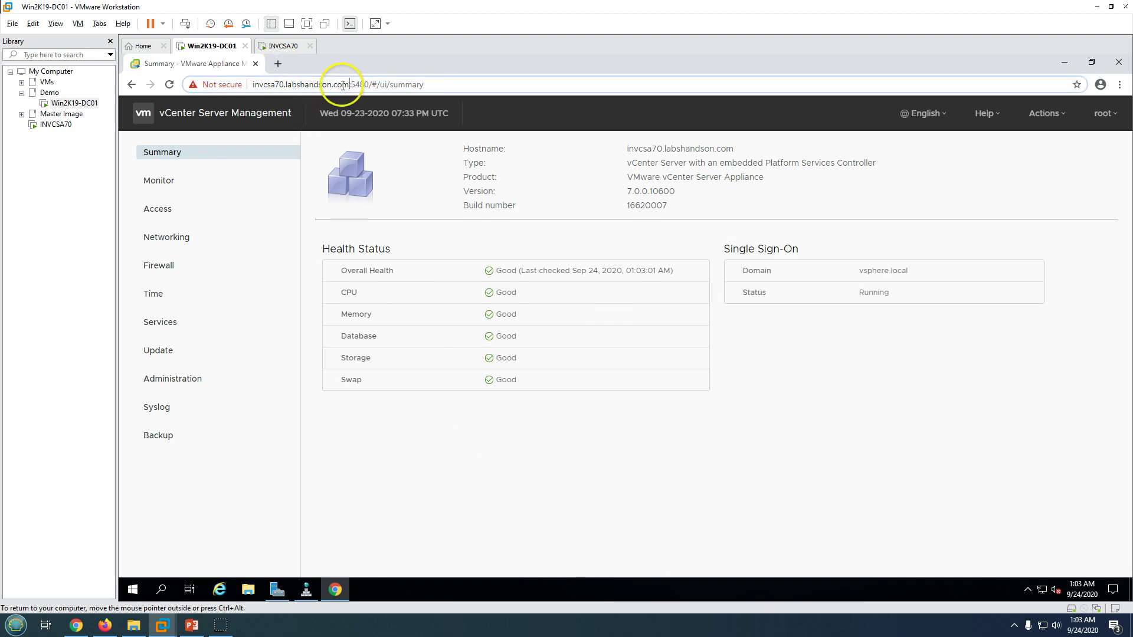
left_click_drag(342, 85, 223, 82)
key("ctrl+c")
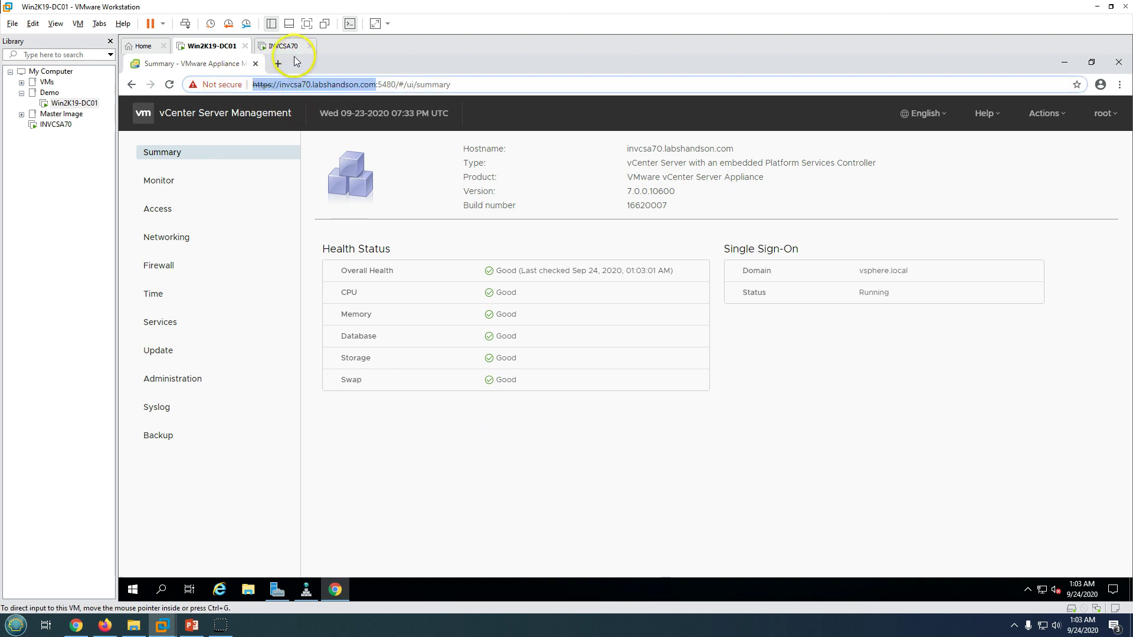
left_click(278, 63)
key("ctrl+v")
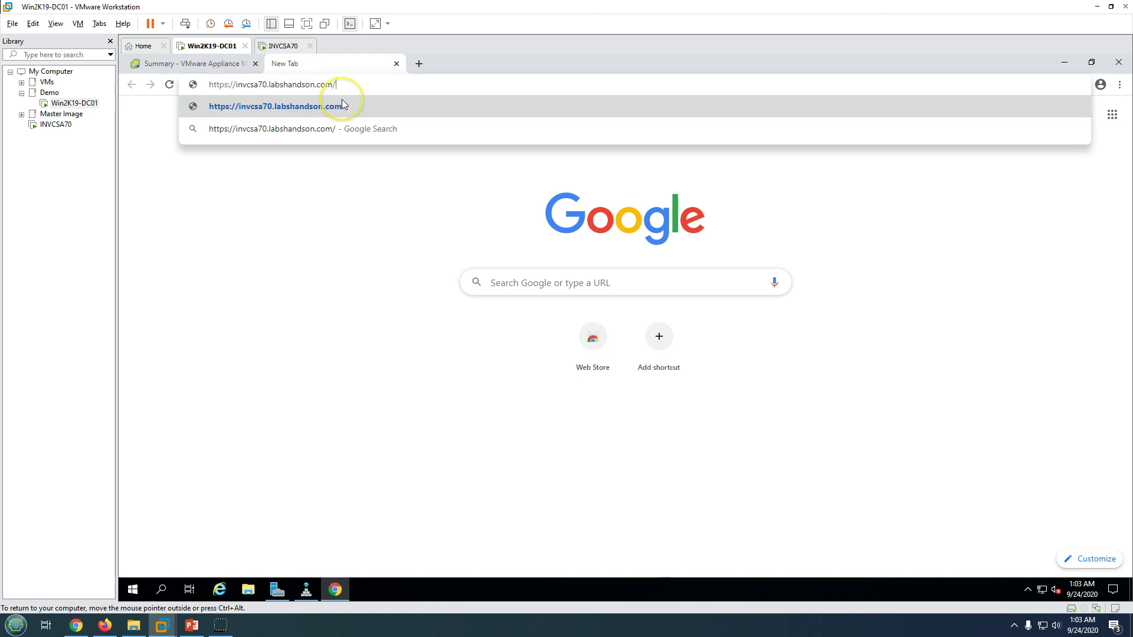
key("Return")
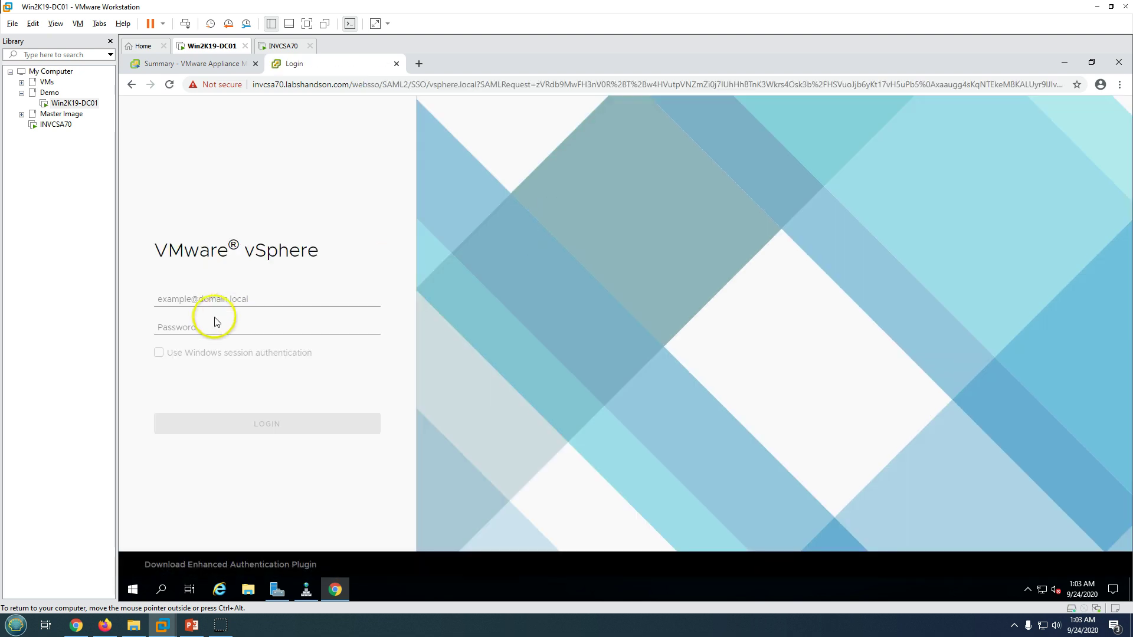
Sign in to the vSphere Client as the vsphere.local SSO administrator.
left_click(203, 295)
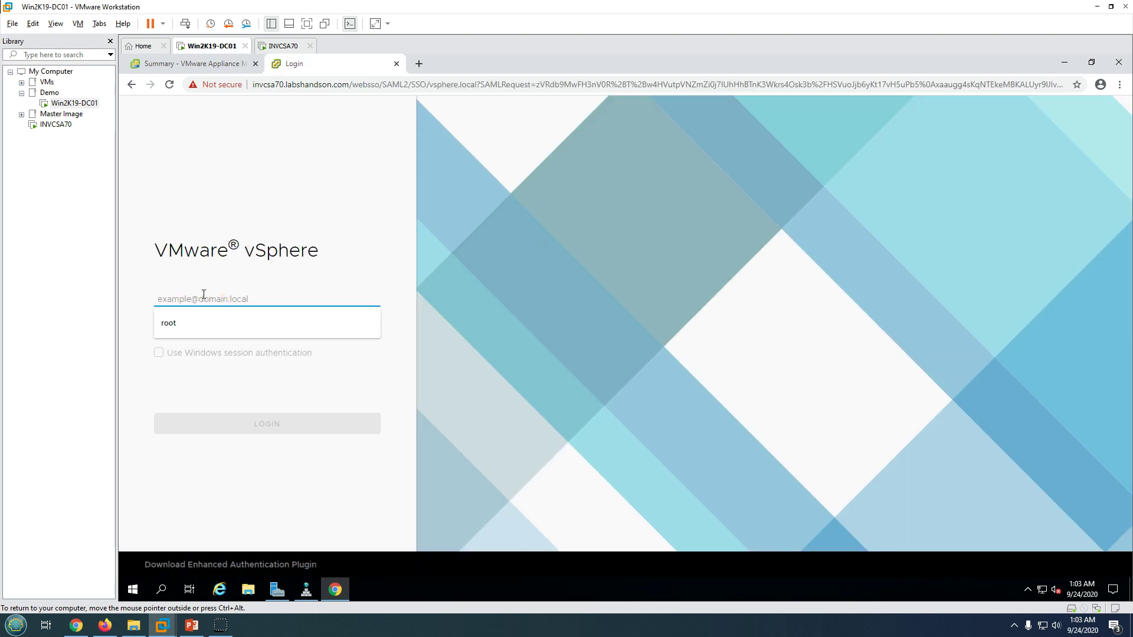
type("Administrat")
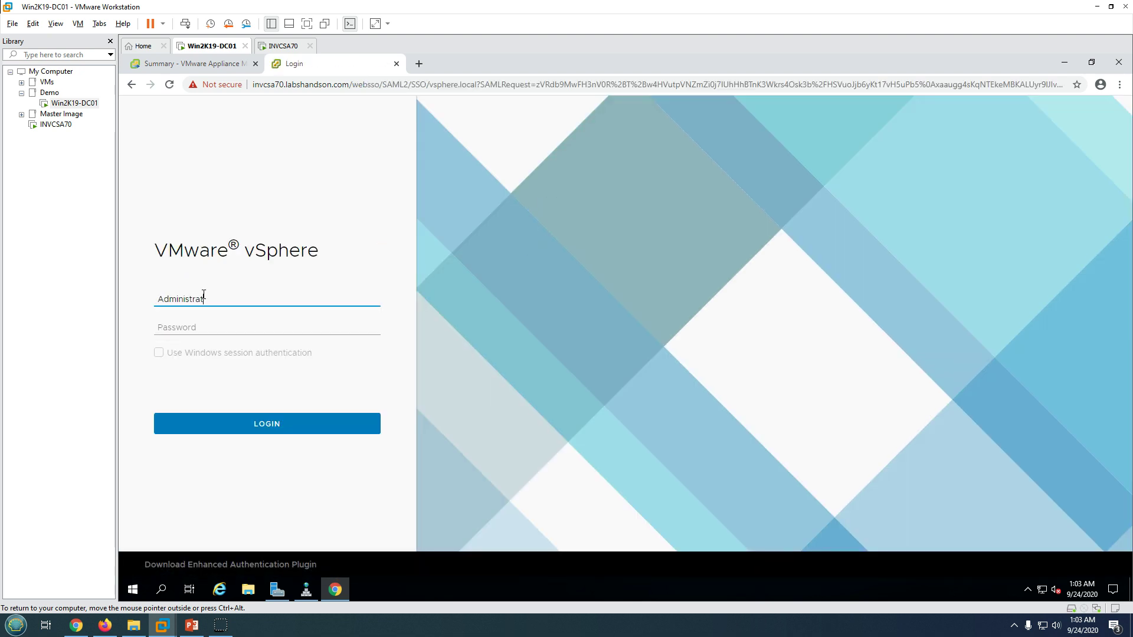
type("or@vsphere.local")
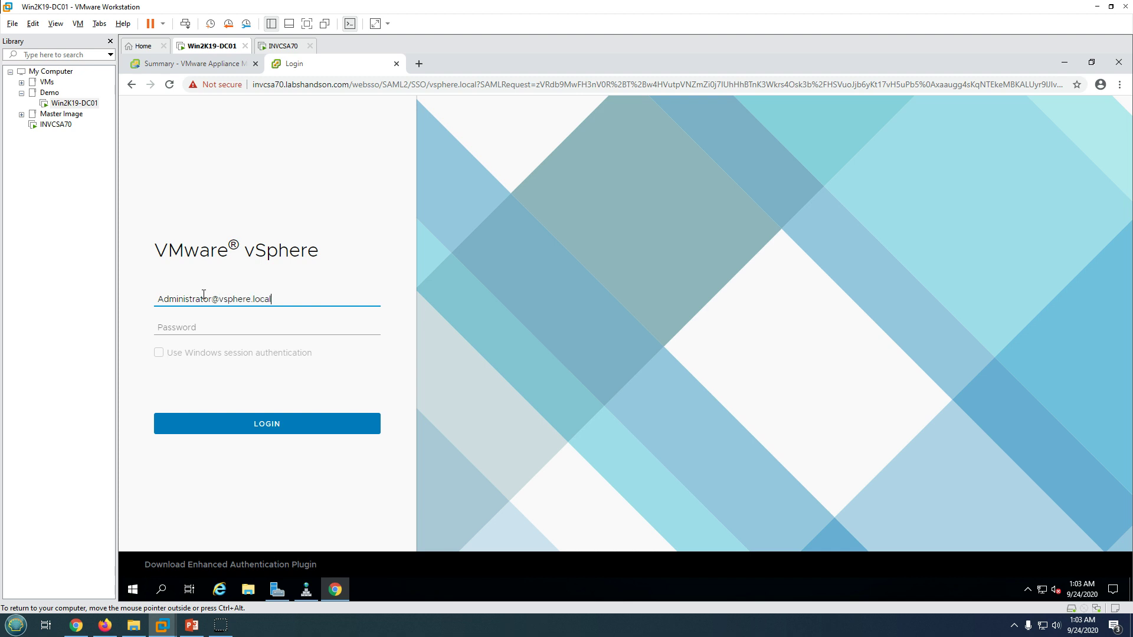
key("Tab")
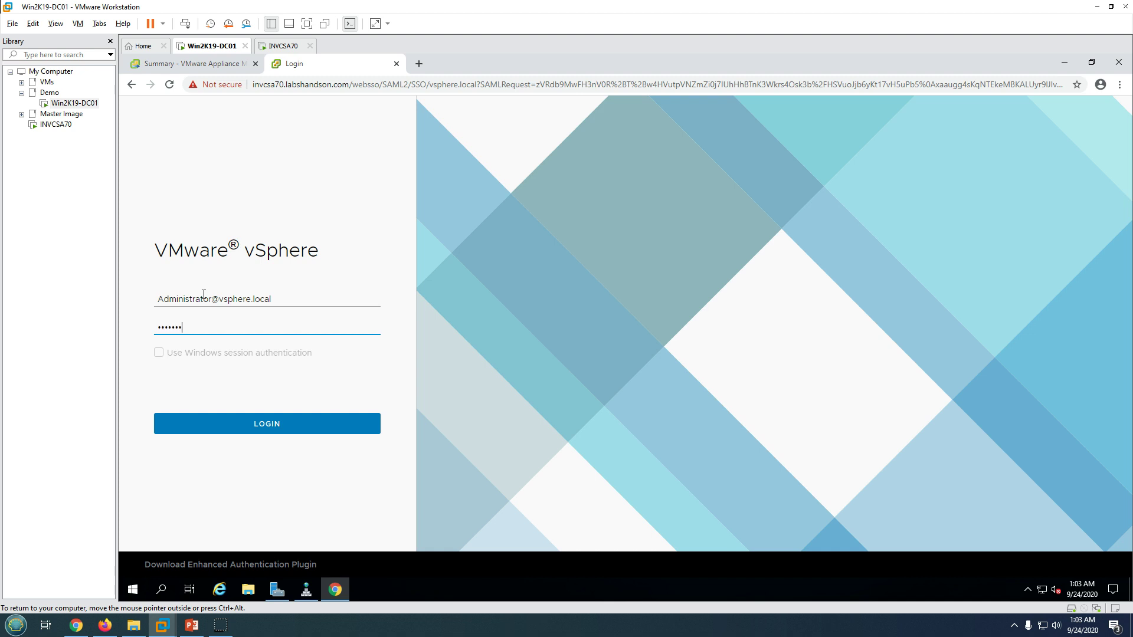
type("!")
key("Return")
left_click(323, 280)
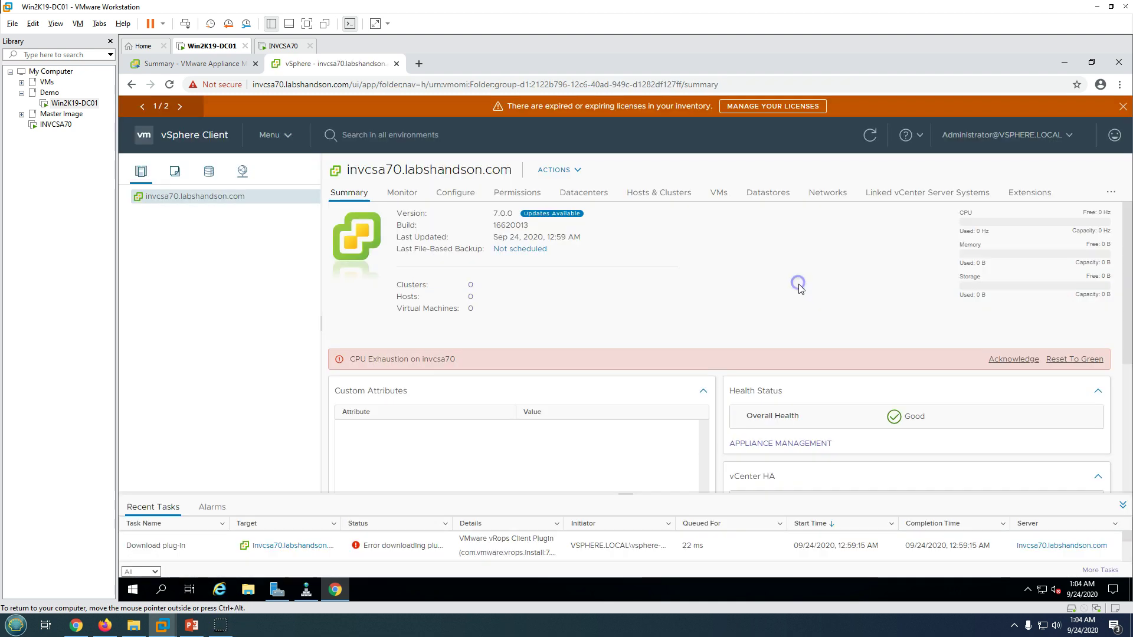
Dismiss the CPU Exhaustion alarm and close the expired-licence and vCenter updates banners.
left_click(1083, 359)
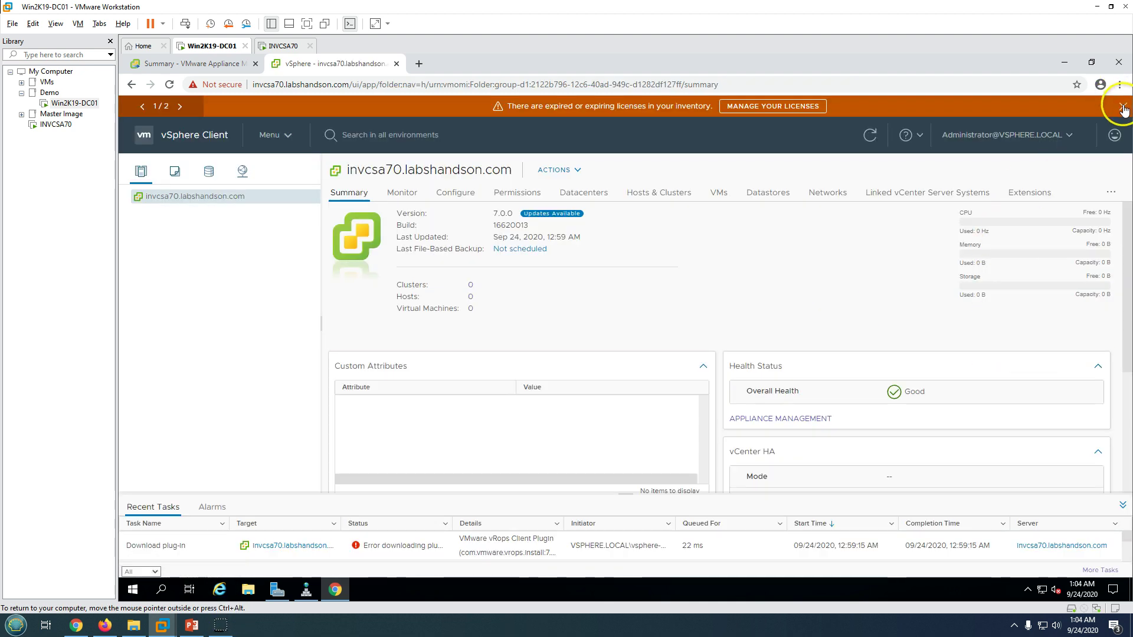
left_click(1121, 105)
left_click(1122, 106)
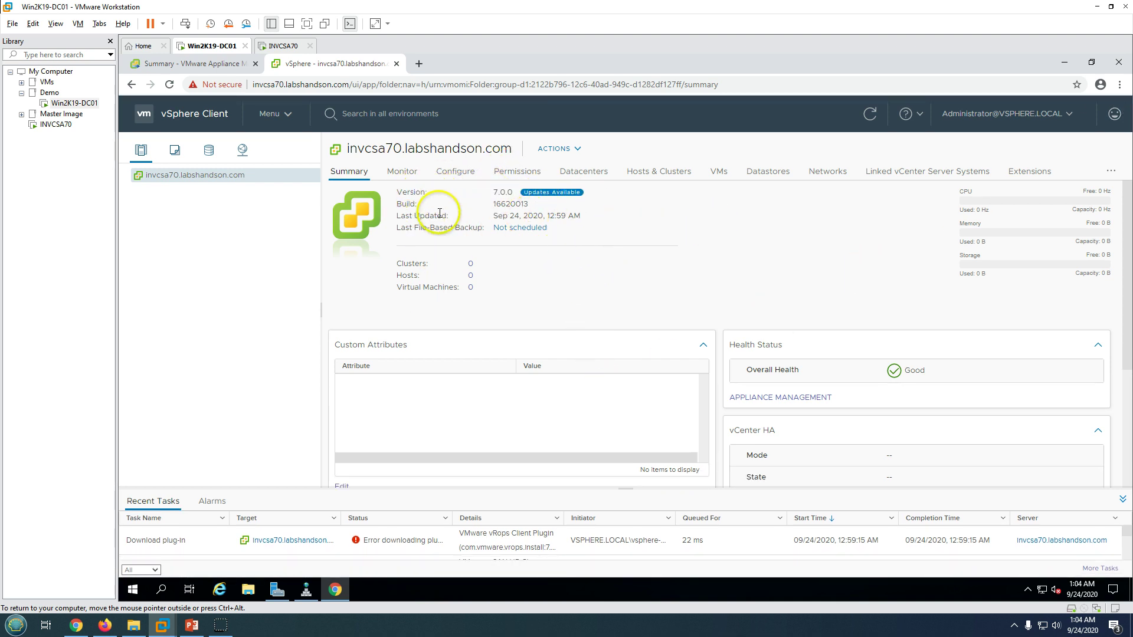
left_click_drag(407, 204, 518, 204)
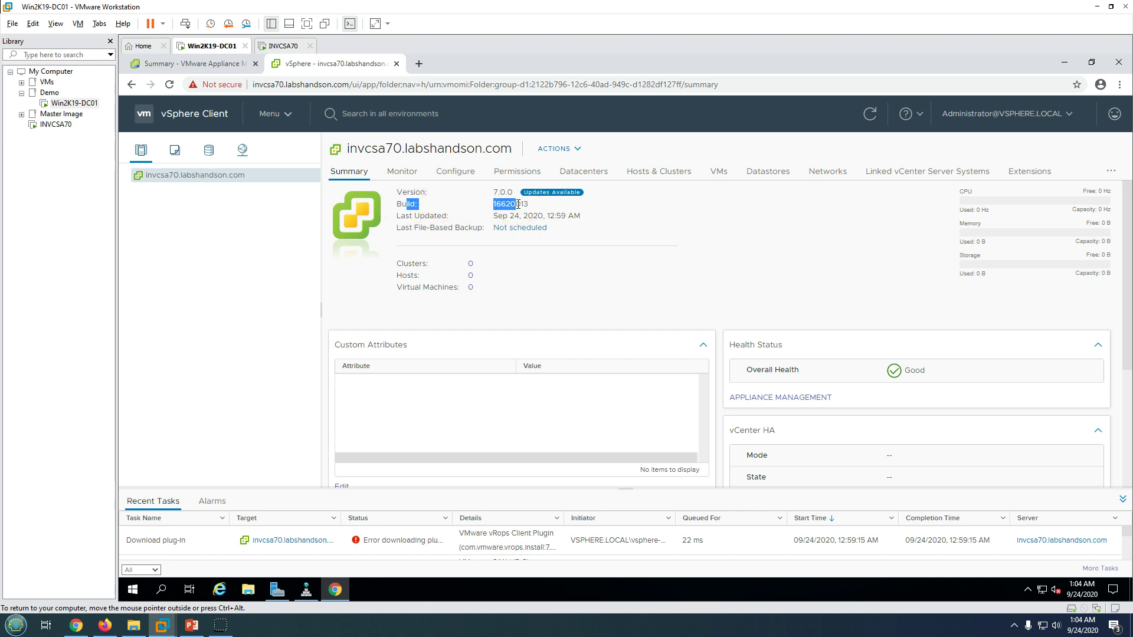
left_click(359, 151)
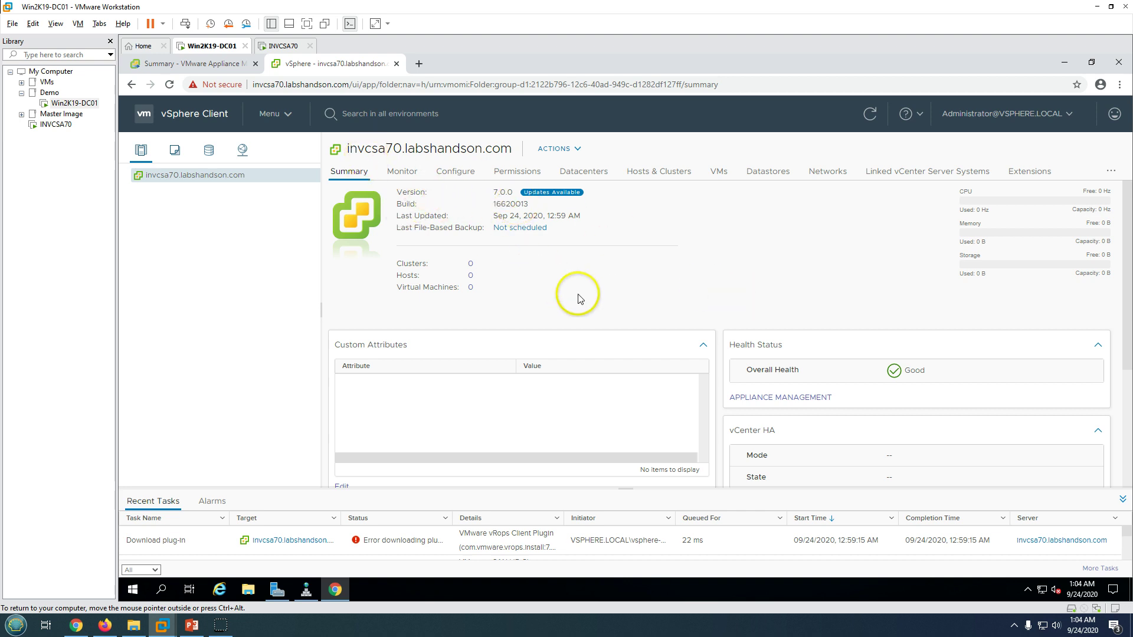
Switch to the appliance management tab, the INVCSA70 console, then the PowerPoint slide show.
left_click(197, 63)
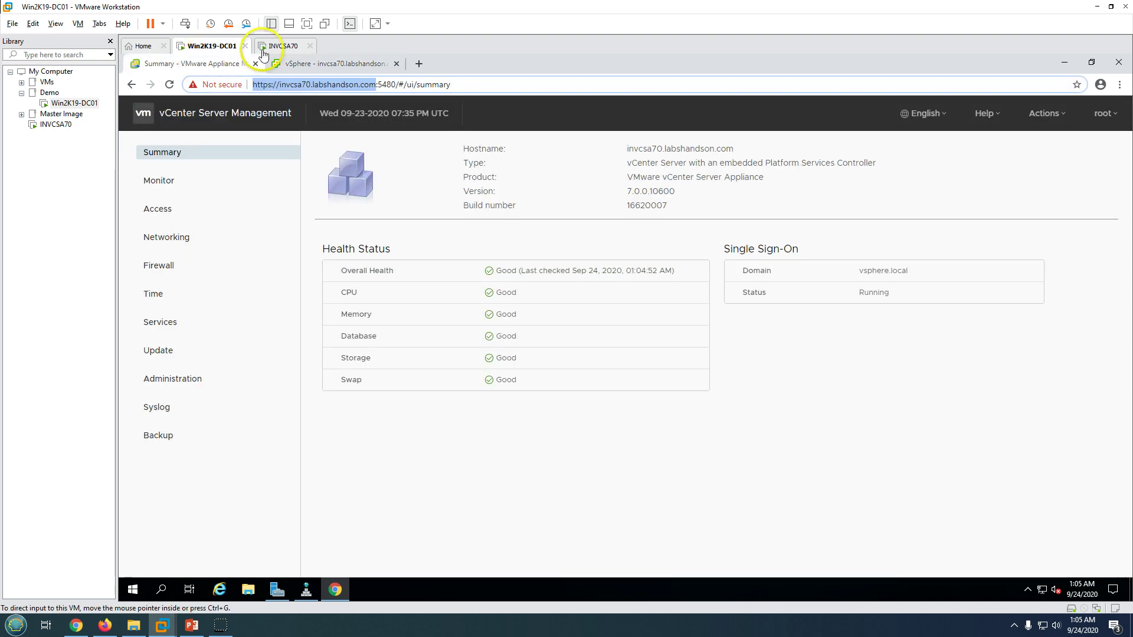
left_click(282, 48)
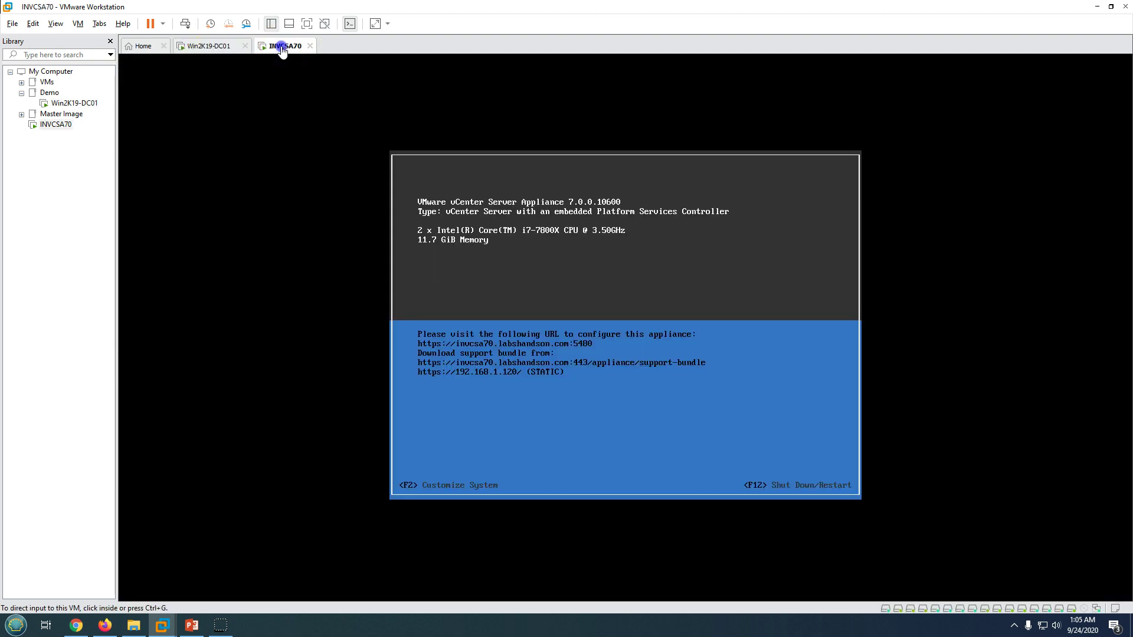
left_click(191, 625)
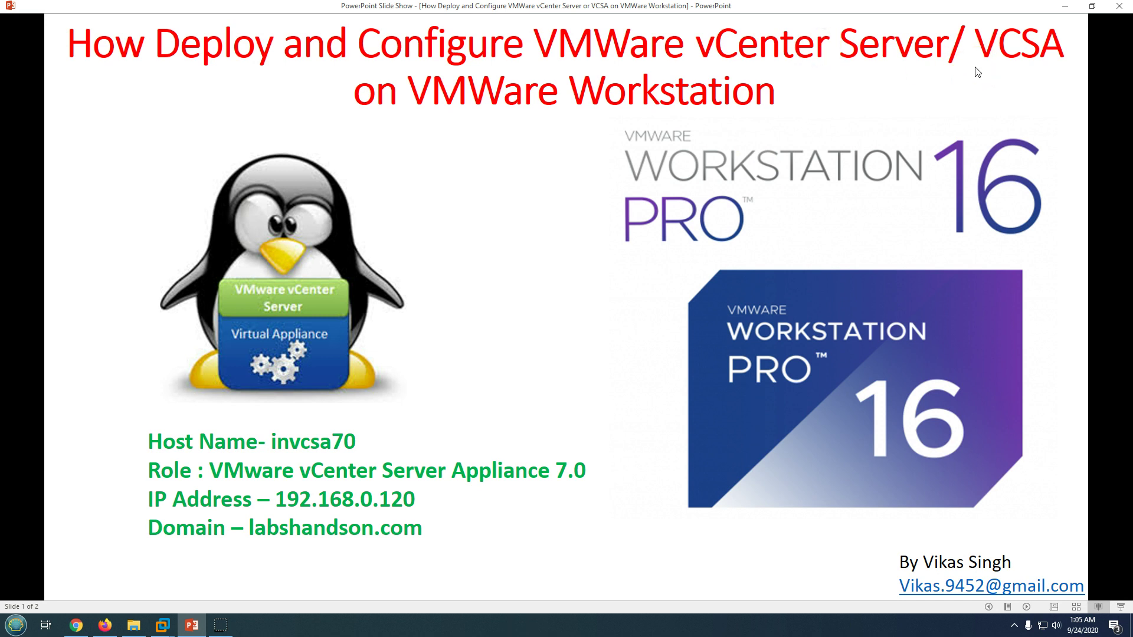
Advance the slide show to the closing Thank You Watching slide.
left_click(612, 216)
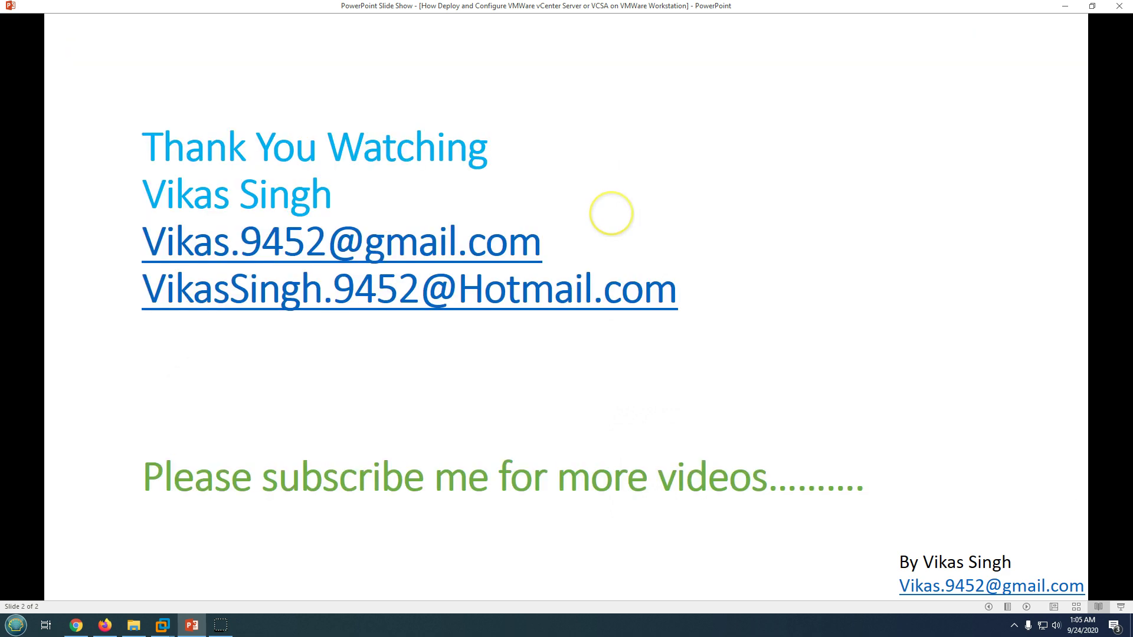